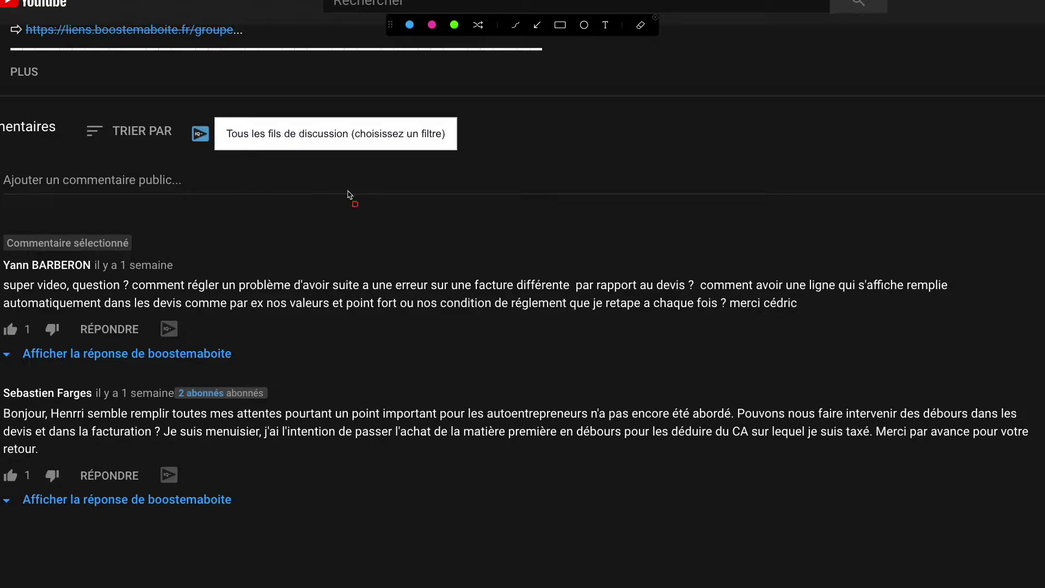
{"action": "mouse_move", "coordinate": [1, 253]}
{"action": "left_mouse_down"}
{"action": "mouse_move", "coordinate": [178, 318]}
{"action": "mouse_move", "coordinate": [717, 340]}
{"action": "mouse_move", "coordinate": [974, 333]}
{"action": "mouse_move", "coordinate": [968, 324]}
{"action": "left_mouse_up"}
{"action": "mouse_move", "coordinate": [177, 319]}
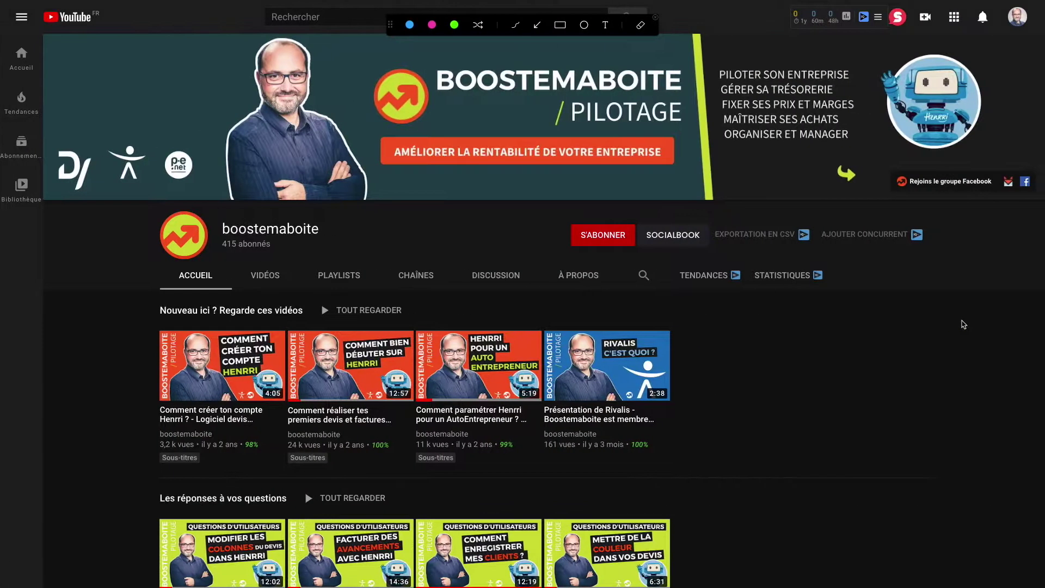
Step: Subscribe to the boostemaboite channel and set its notifications to Toutes
{"action": "left_click_drag", "start_coordinate": [487, 209], "coordinate": [556, 234]}
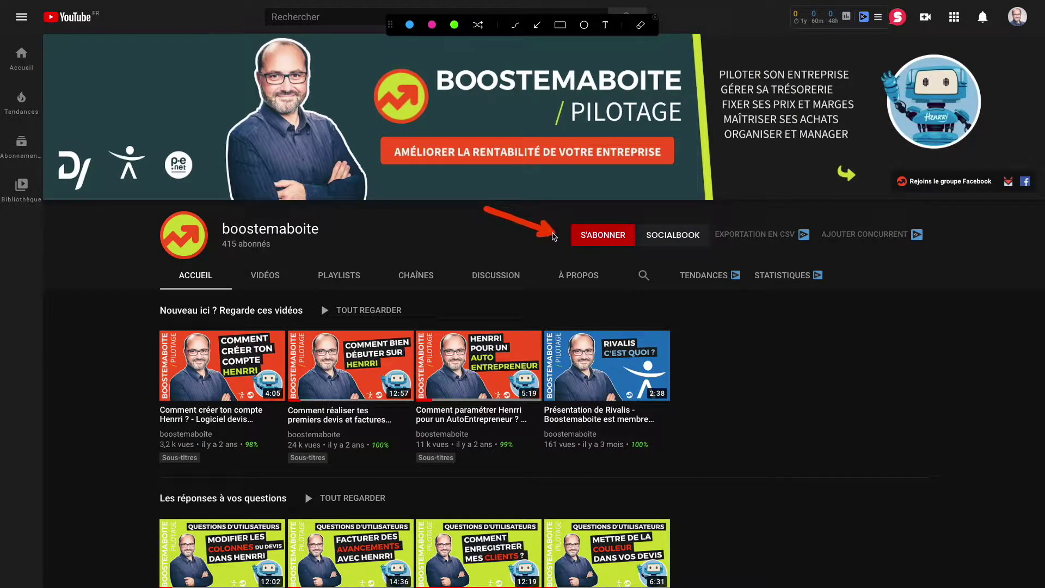
{"action": "key", "text": "Escape"}
{"action": "left_click", "coordinate": [580, 236]}
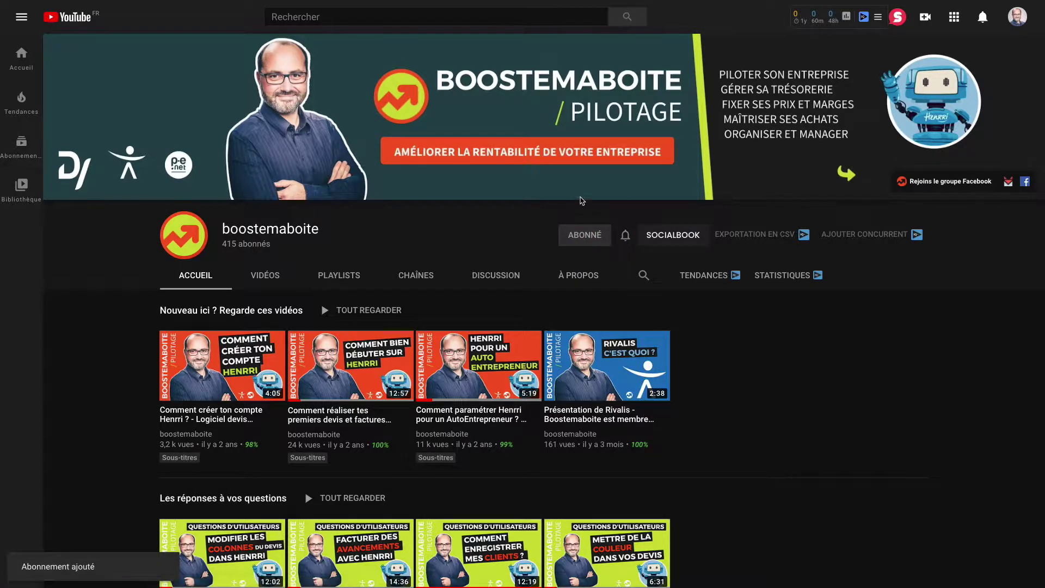
{"action": "key", "text": "ctrl+shift+d"}
{"action": "left_click_drag", "start_coordinate": [579, 153], "coordinate": [619, 220]}
{"action": "key", "text": "Escape"}
{"action": "left_click", "coordinate": [626, 237]}
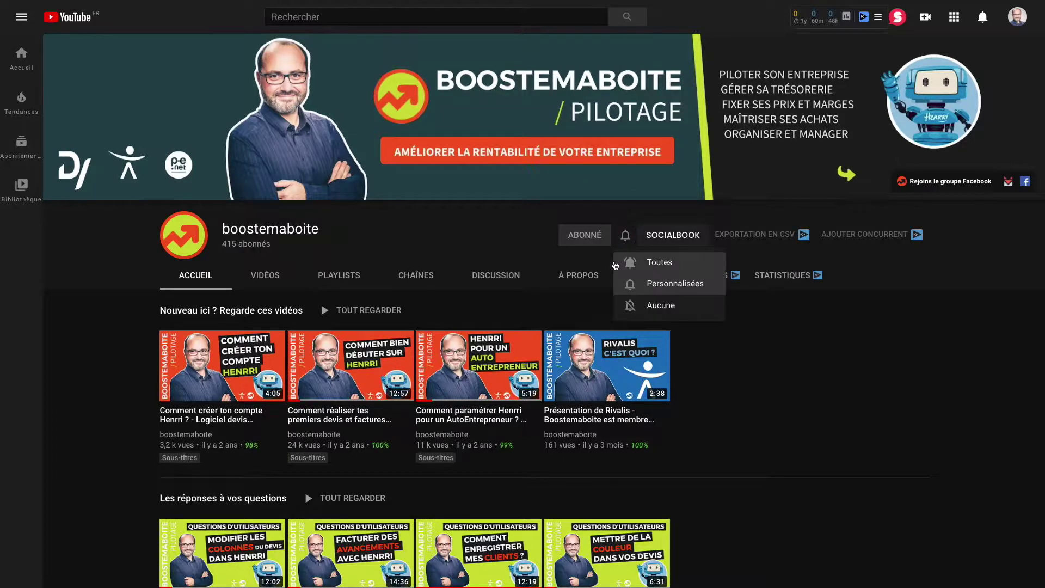
{"action": "left_click", "coordinate": [649, 263]}
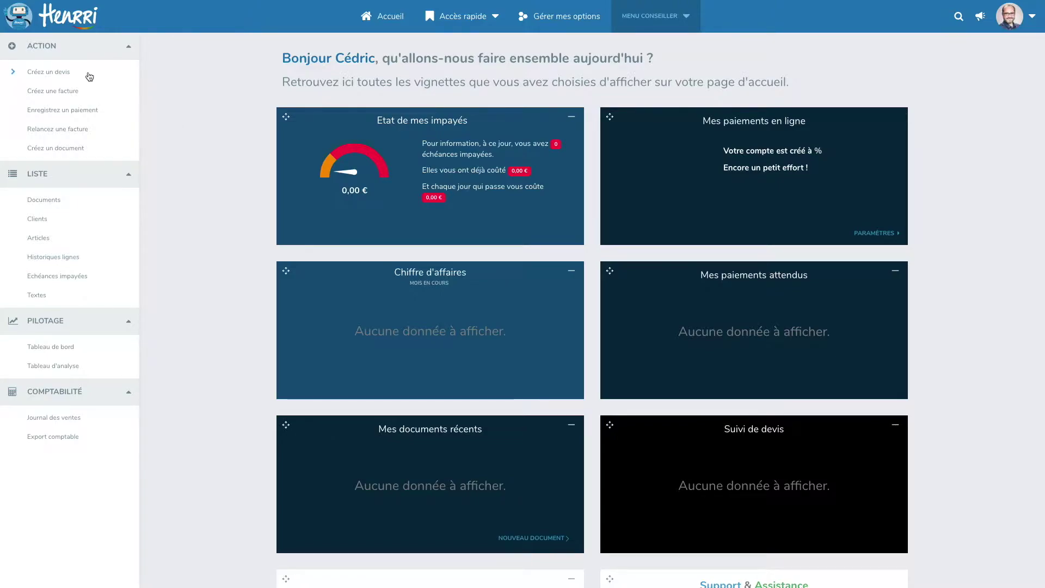
Step: Switch to Henrri and create a new quote
{"action": "left_click", "coordinate": [49, 72]}
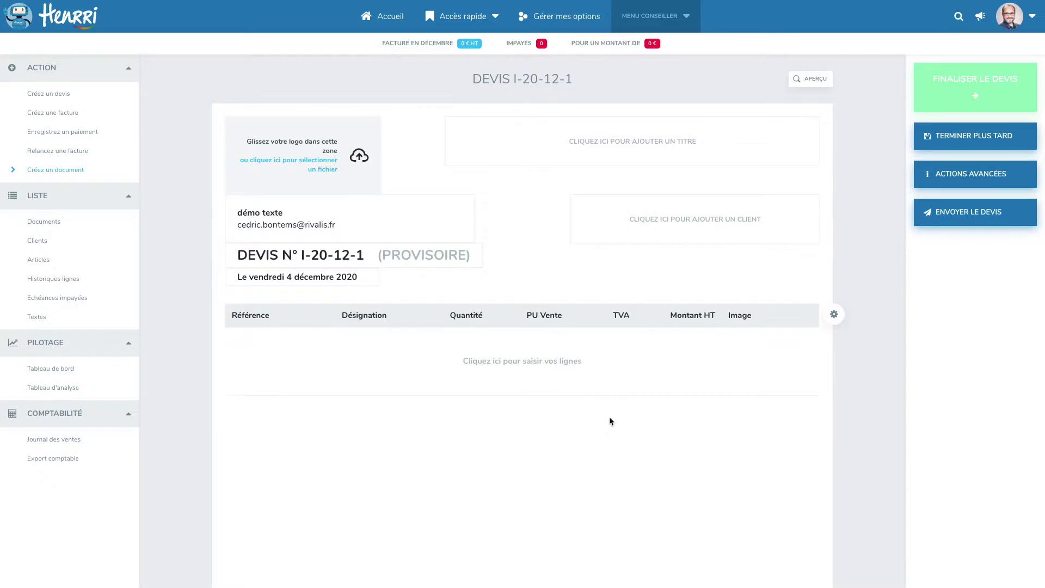
{"action": "left_click", "coordinate": [611, 420]}
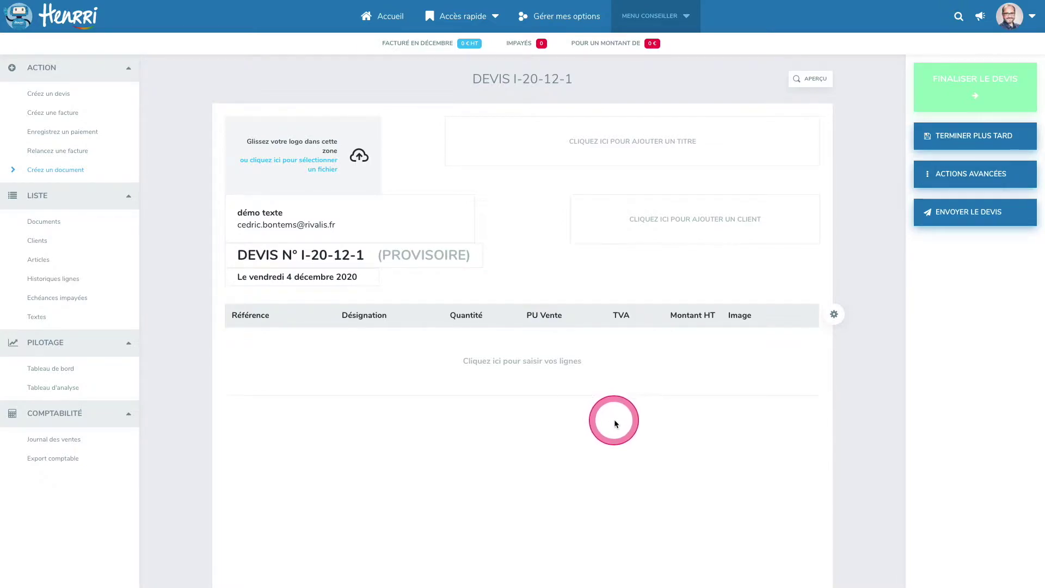
Step: Activate the document personalisation option from the quote's column settings and dismiss the column management dialog
{"action": "left_click", "coordinate": [835, 316]}
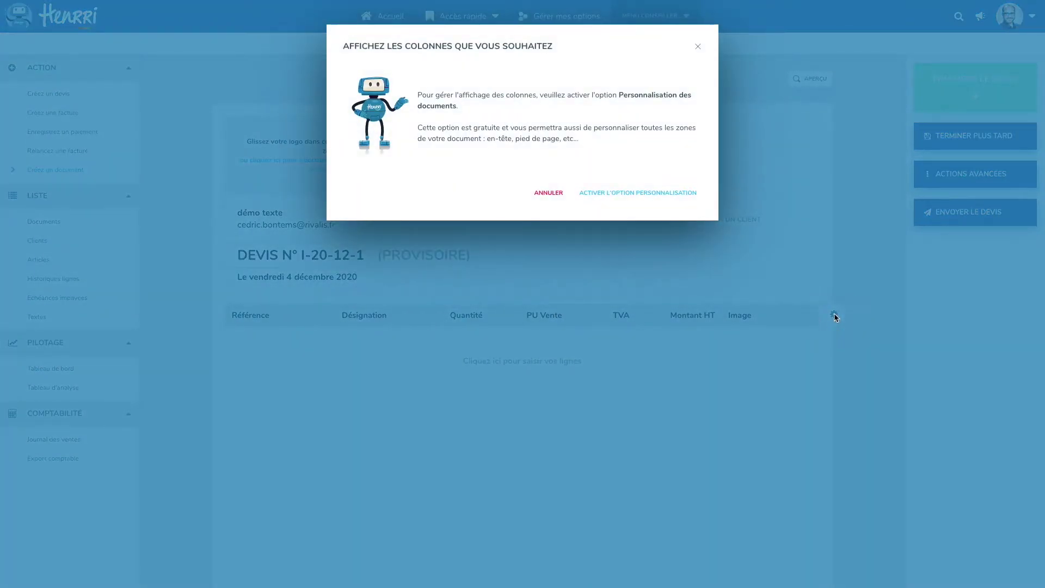
{"action": "left_click", "coordinate": [635, 196]}
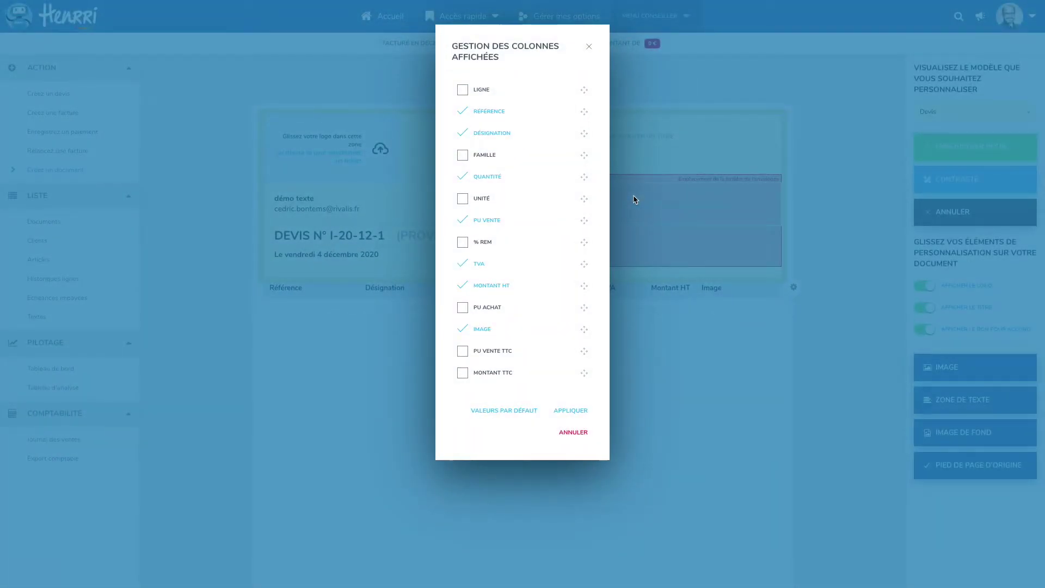
{"action": "left_click", "coordinate": [569, 433]}
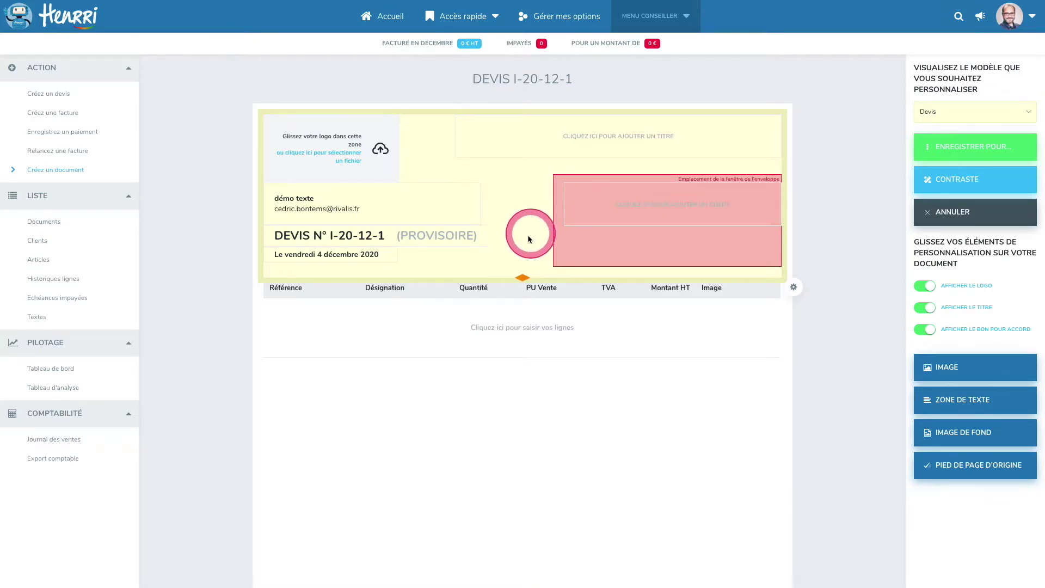
Step: Enlarge the quote's header area and add a text zone spanning the full page width beneath the date
{"action": "left_click_drag", "start_coordinate": [525, 281], "coordinate": [523, 379]}
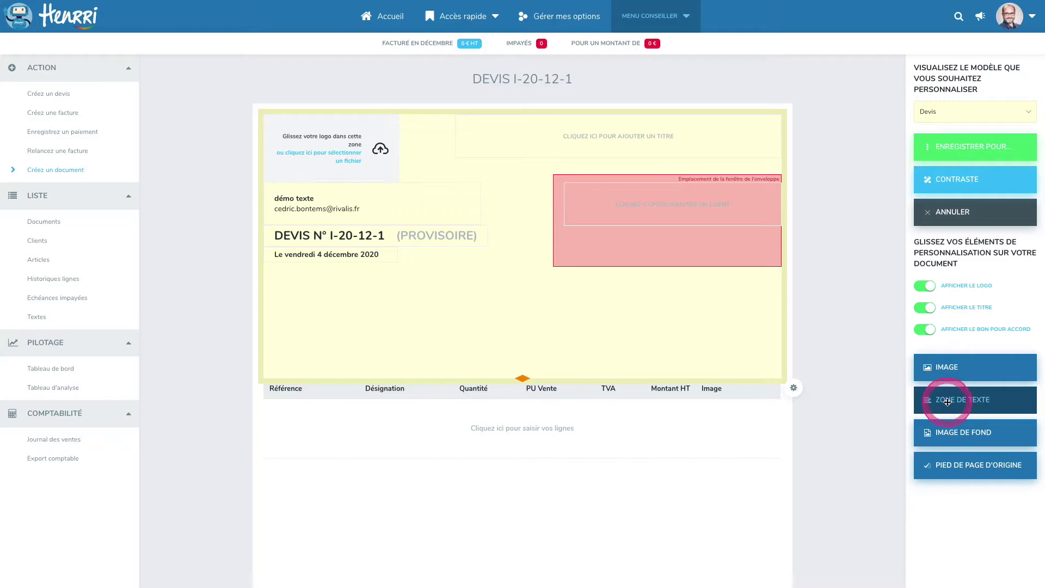
{"action": "left_click_drag", "start_coordinate": [961, 402], "coordinate": [489, 327]}
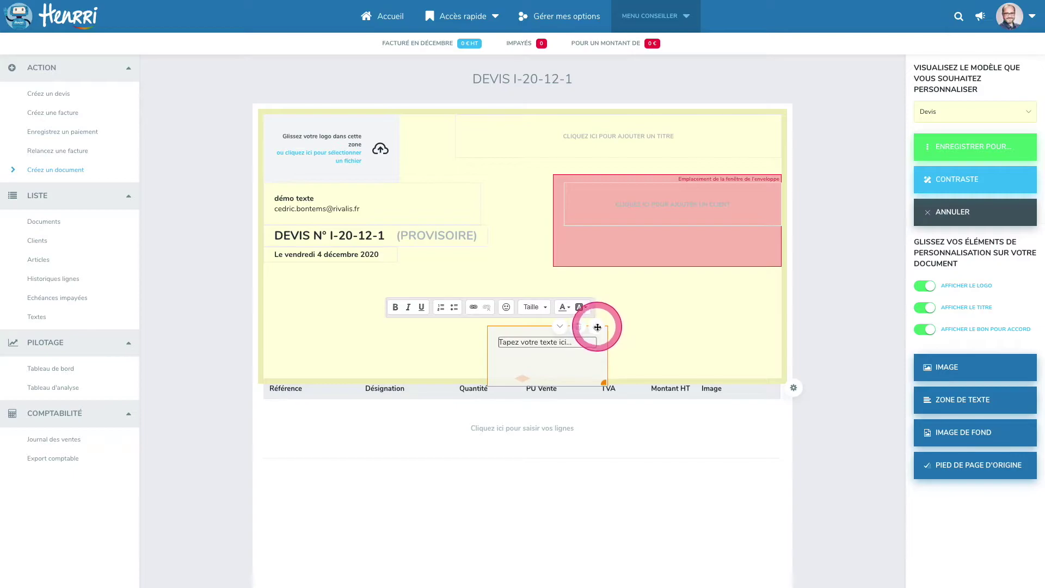
{"action": "left_click_drag", "start_coordinate": [597, 327], "coordinate": [373, 271]}
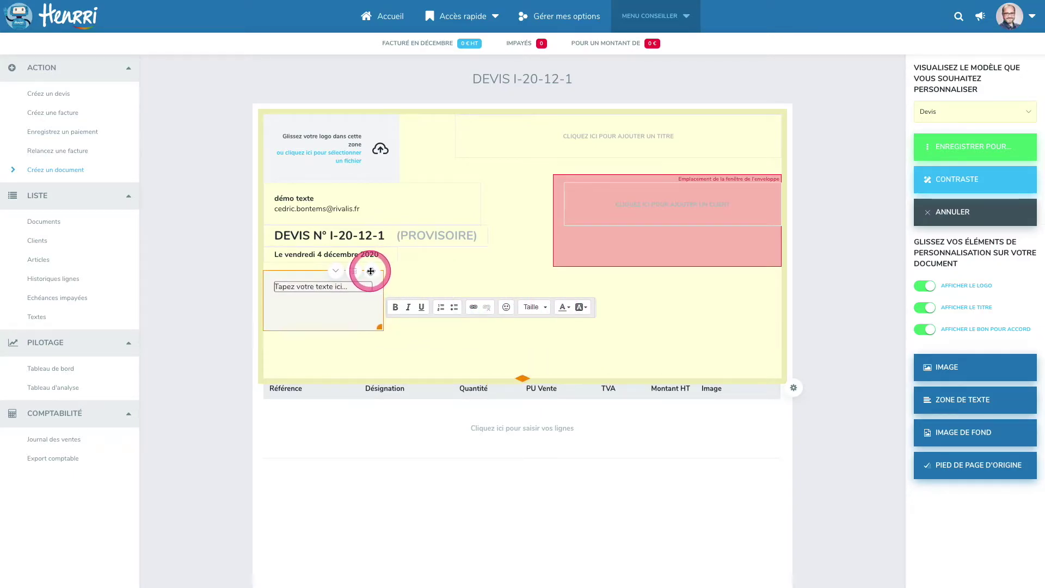
{"action": "left_click_drag", "start_coordinate": [382, 328], "coordinate": [788, 389]}
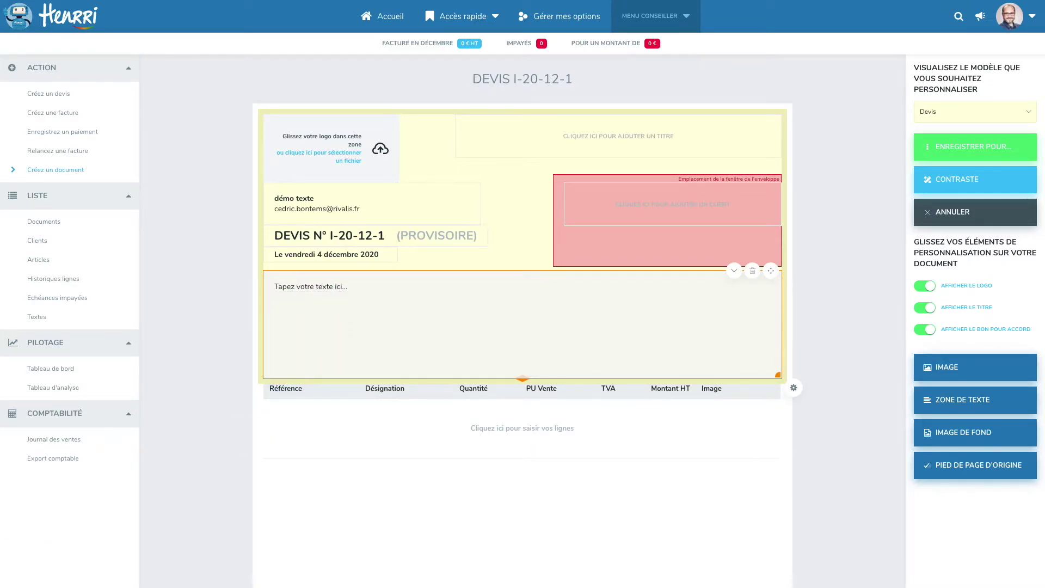
Step: Replace the zone's placeholder with the heading NOS ENGAGEMENTS and three bullets covering service personnalisé, engagements, and qualité and satisfaction, with these key terms in bold
{"action": "left_click", "coordinate": [306, 287]}
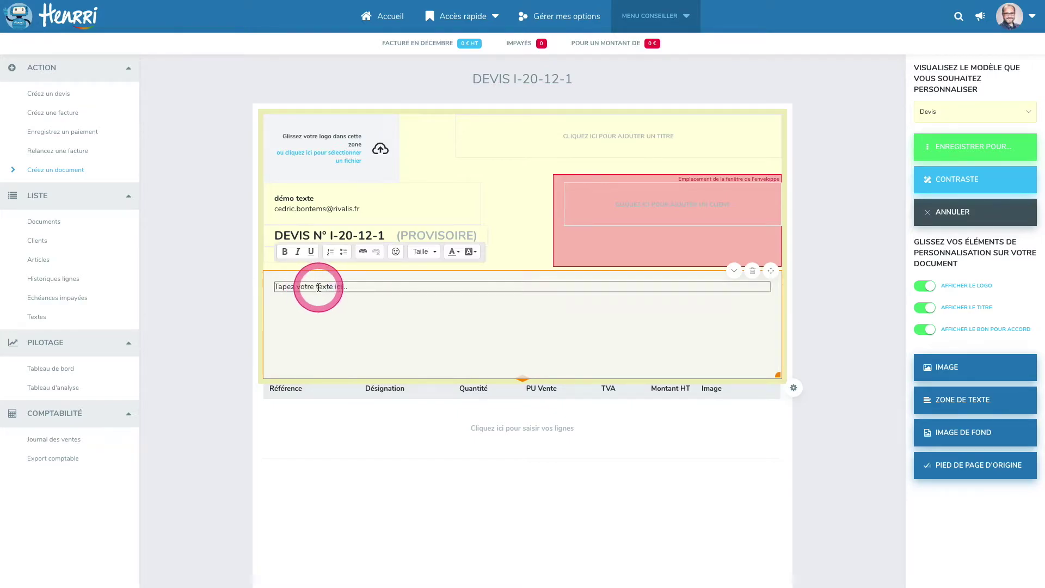
{"action": "type", "text": "NOS ENGAGEMENTS Apporter à nos clients un service personnalisé et adapté à leur besoin, Honorer nos engagements et communiquer de manière proactive et transparente, Suivre la qualité de nos prestations et la satisfaction de nos client."}
{"action": "left_click", "coordinate": [319, 288]}
{"action": "left_click", "coordinate": [346, 403]}
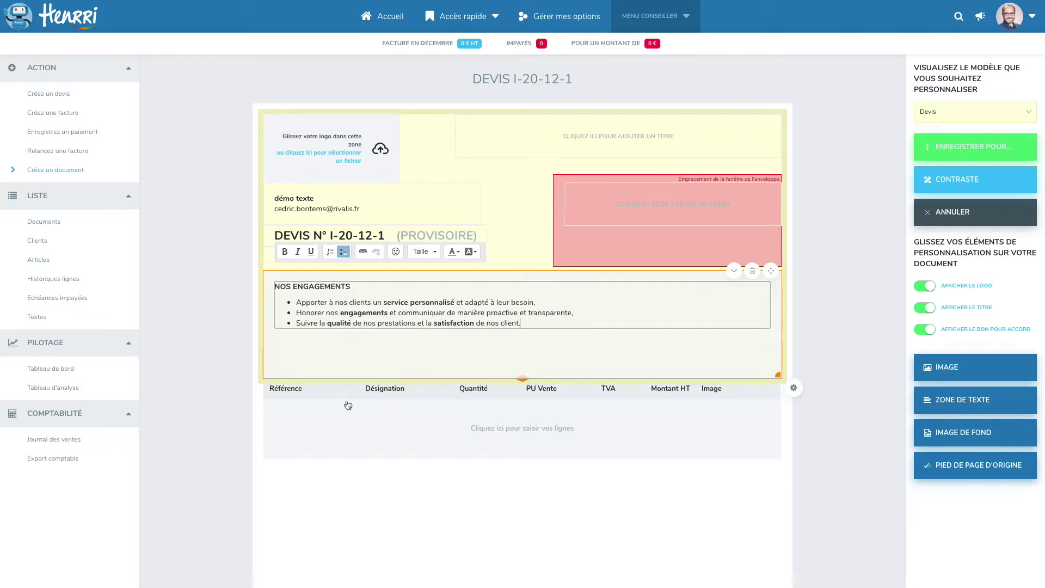
{"action": "left_click", "coordinate": [346, 404]}
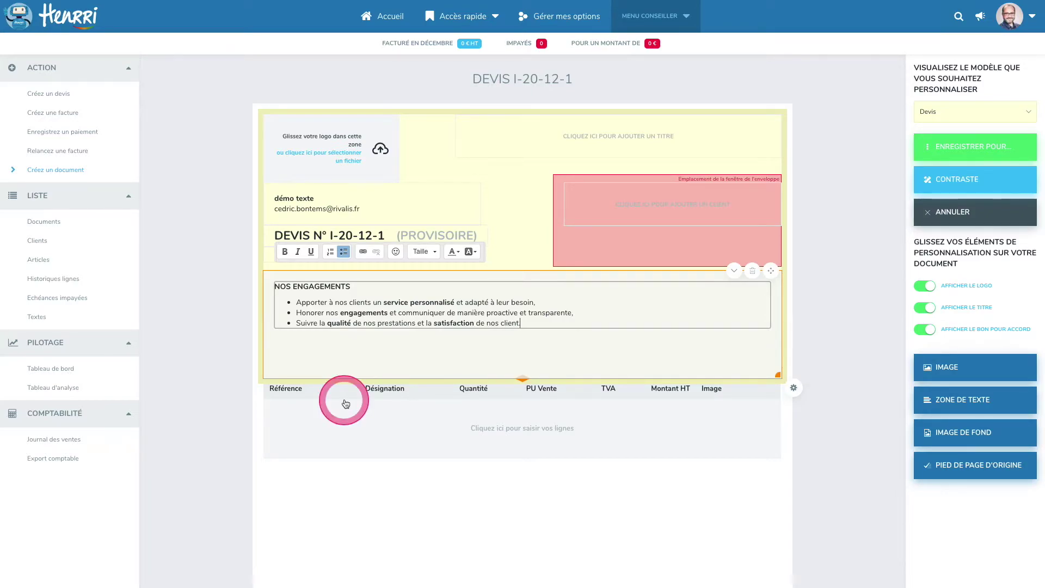
Step: Format the NOS ENGAGEMENTS heading with font size 18 and blue (Bleu) text
{"action": "double_click", "coordinate": [295, 287]}
{"action": "triple_click", "coordinate": [272, 287]}
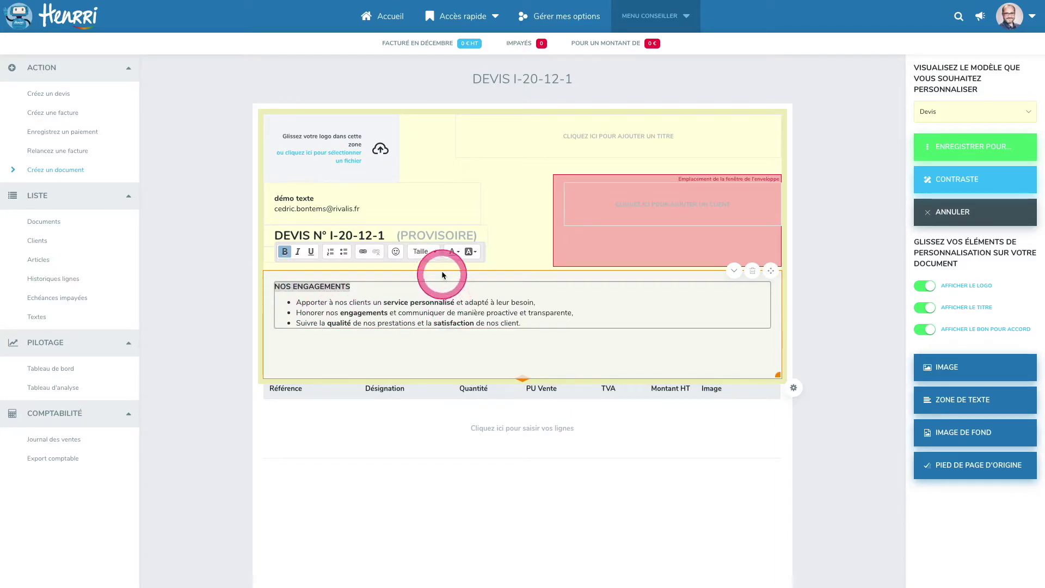
{"action": "left_click", "coordinate": [437, 255]}
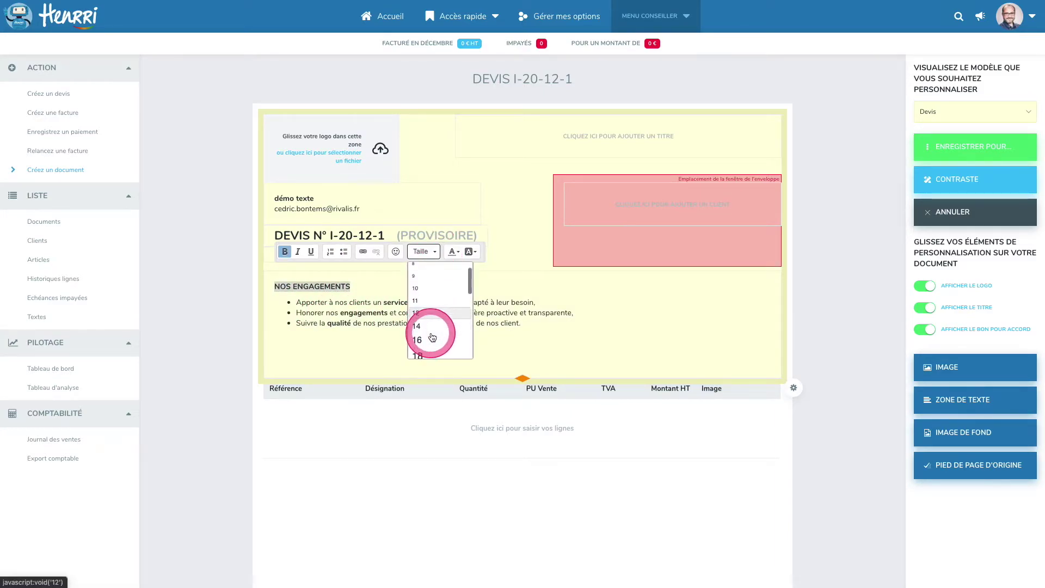
{"action": "left_click", "coordinate": [432, 337]}
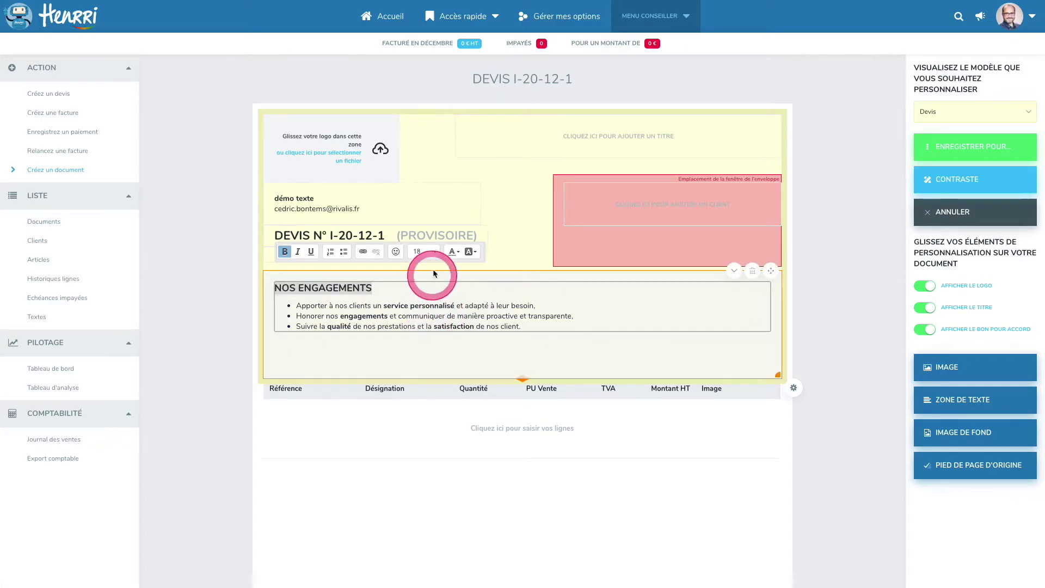
{"action": "left_click", "coordinate": [457, 253]}
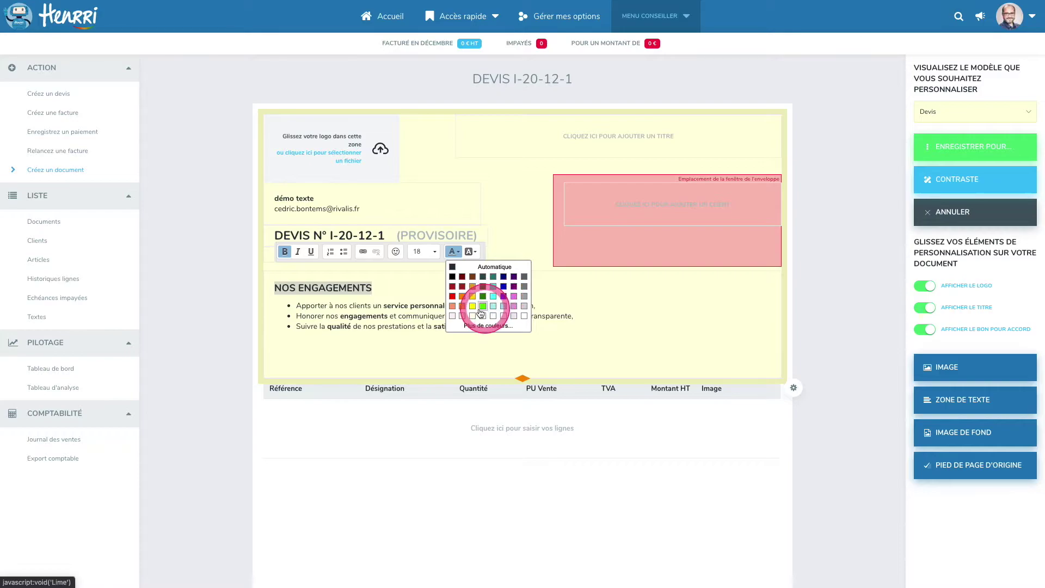
{"action": "left_click", "coordinate": [504, 297]}
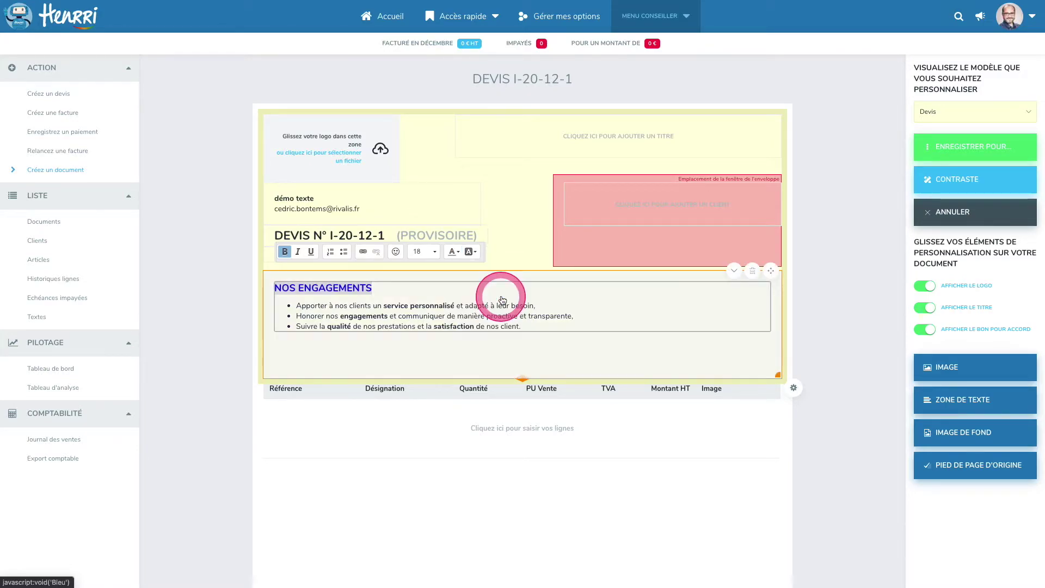
Step: Colour the bold words "service personnalisé" and "engagements" blue in the first two bullets
{"action": "left_click", "coordinate": [401, 306]}
{"action": "left_click_drag", "start_coordinate": [401, 306], "coordinate": [454, 303]}
{"action": "left_click", "coordinate": [440, 256]}
{"action": "left_click", "coordinate": [459, 252]}
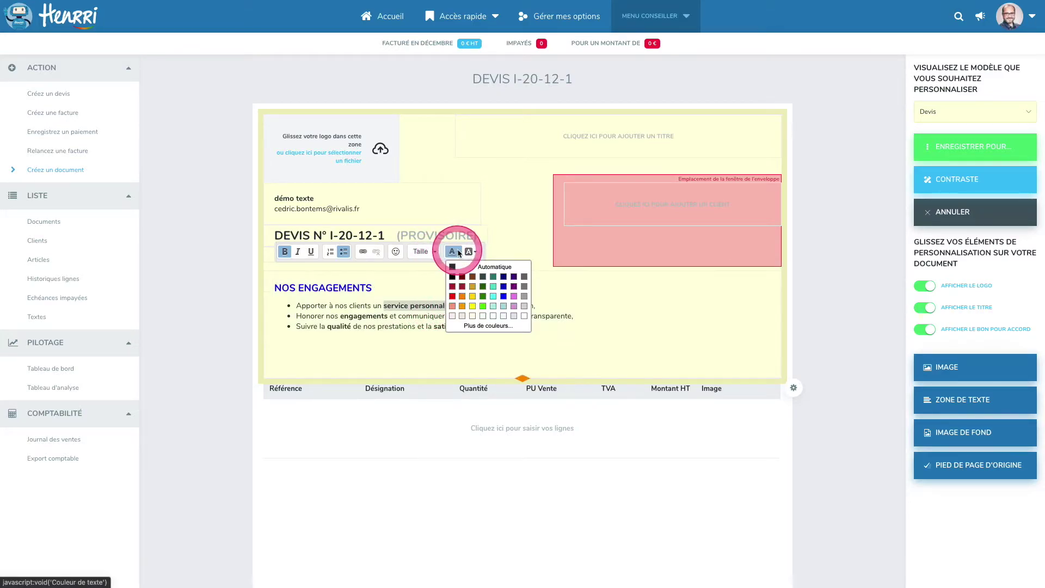
{"action": "left_click", "coordinate": [502, 289]}
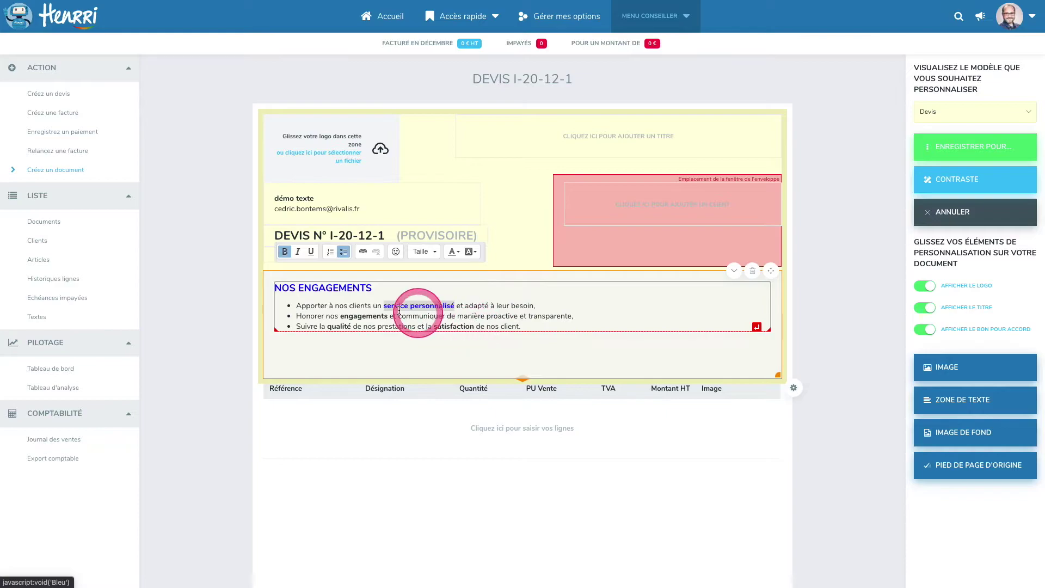
{"action": "left_click_drag", "start_coordinate": [340, 316], "coordinate": [387, 316]}
{"action": "left_click", "coordinate": [454, 252]}
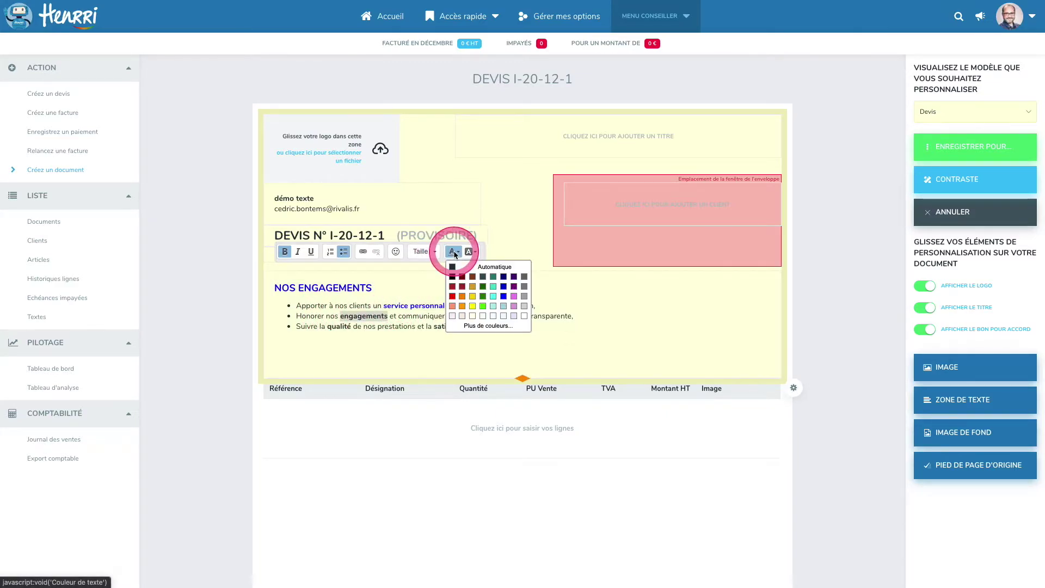
{"action": "left_click", "coordinate": [495, 296]}
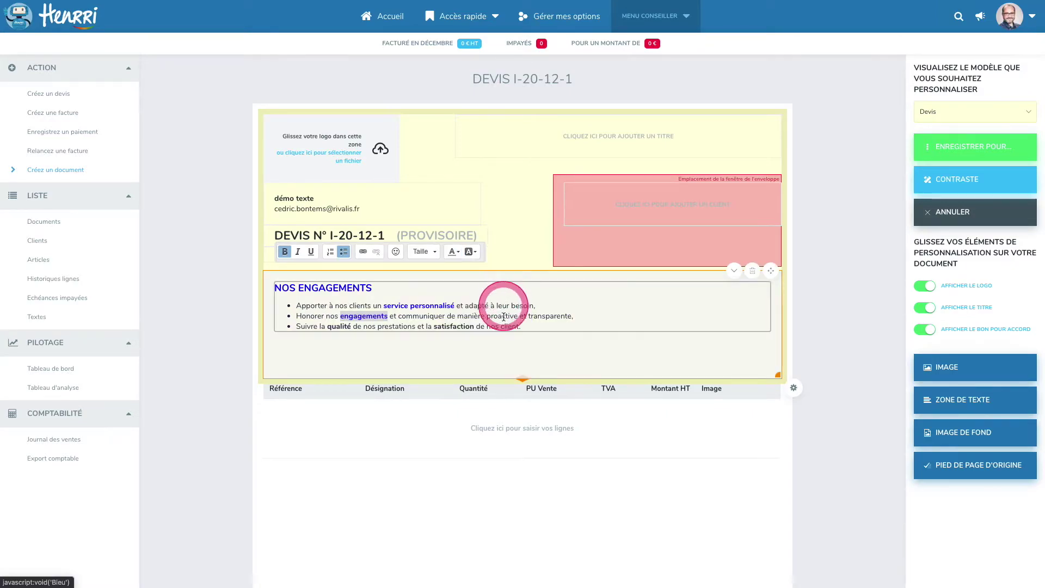
Step: Colour the bold words "satisfaction" and "qualité" blue in the third bullet
{"action": "left_click", "coordinate": [434, 328]}
{"action": "left_click_drag", "start_coordinate": [434, 327], "coordinate": [479, 327]}
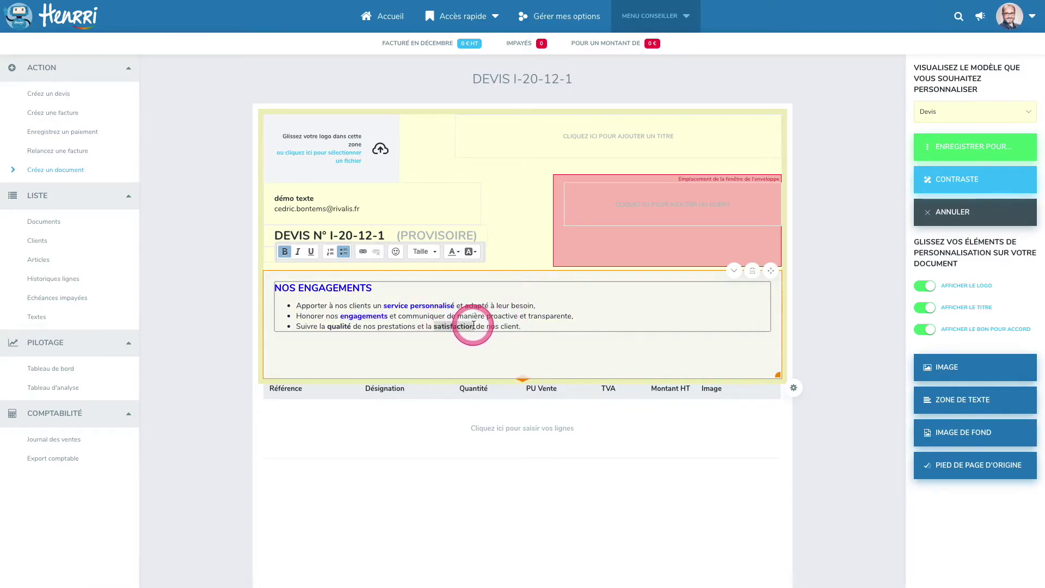
{"action": "left_click", "coordinate": [453, 251]}
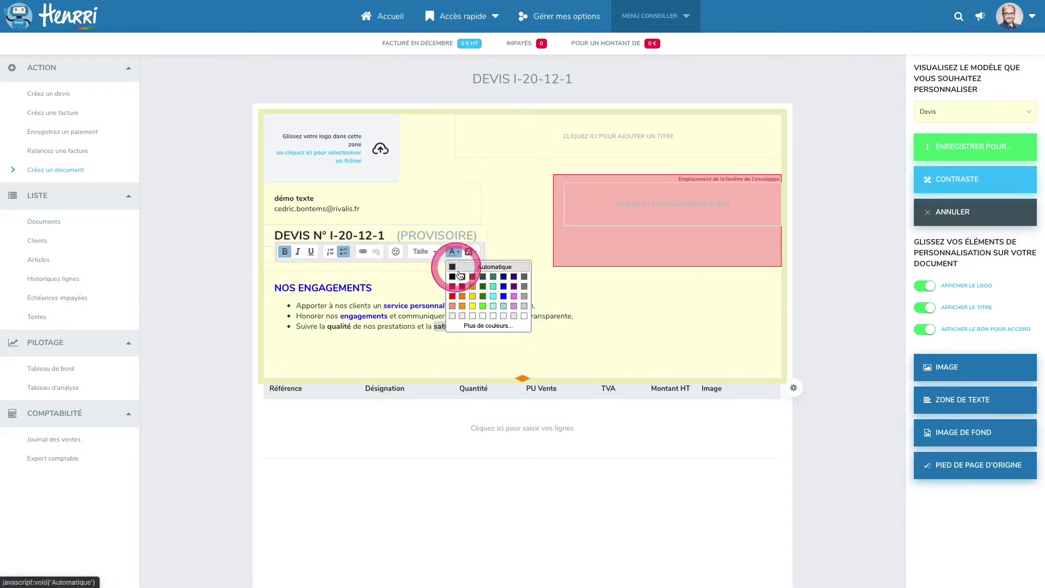
{"action": "left_click", "coordinate": [504, 298]}
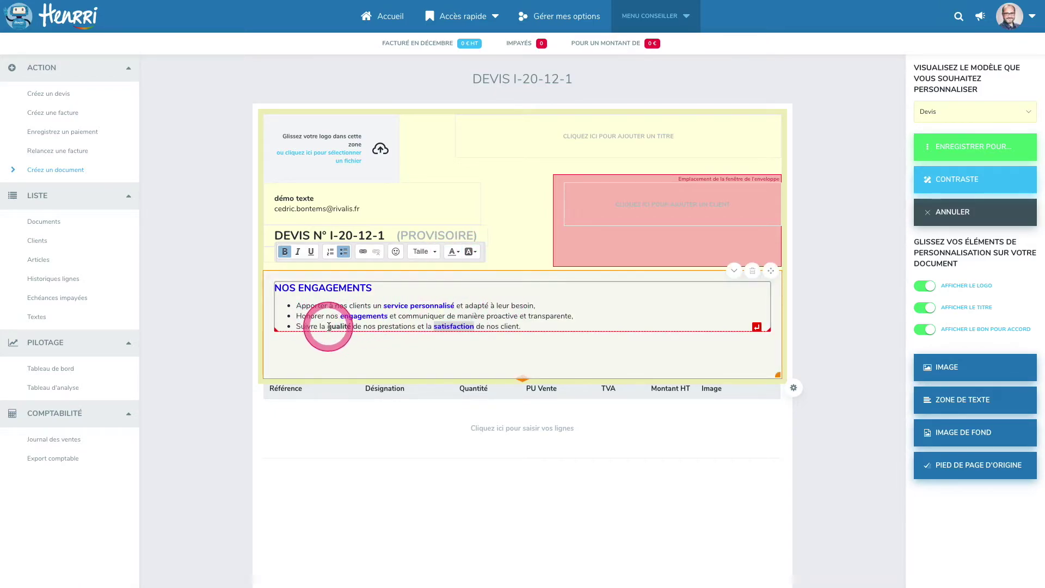
{"action": "left_click_drag", "start_coordinate": [328, 326], "coordinate": [349, 326]}
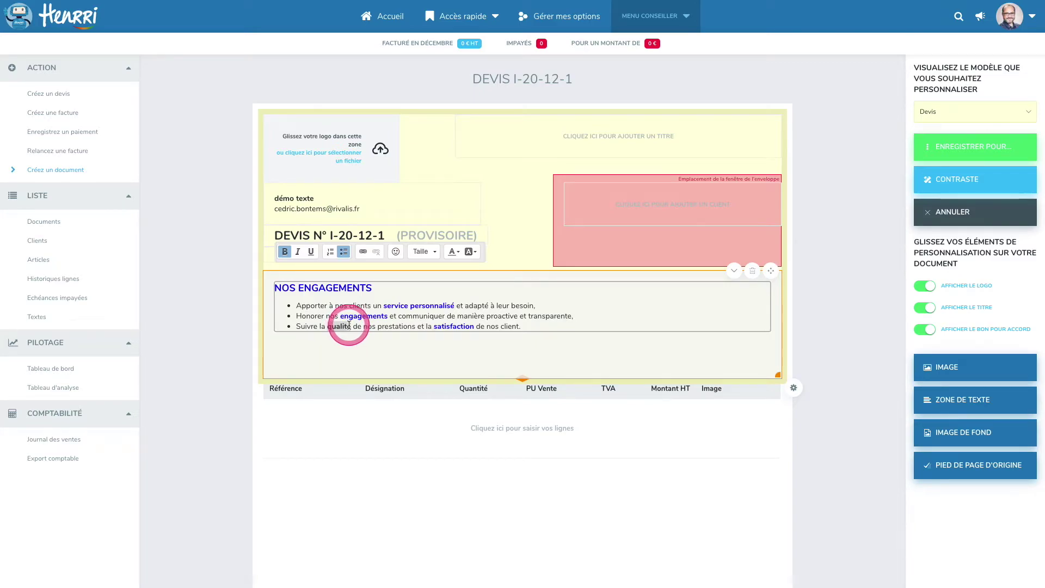
{"action": "left_click", "coordinate": [454, 252]}
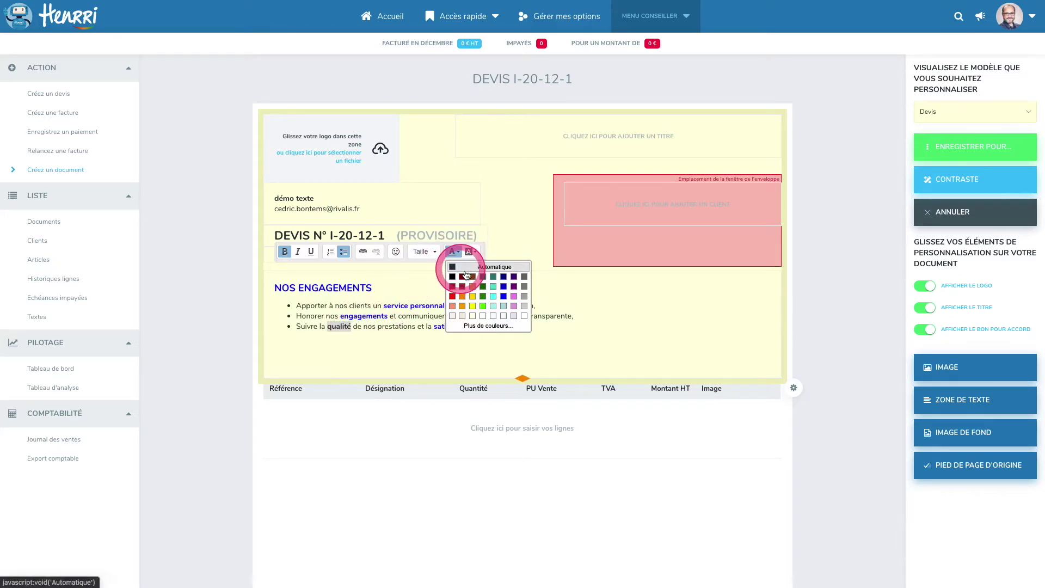
{"action": "left_click", "coordinate": [503, 297]}
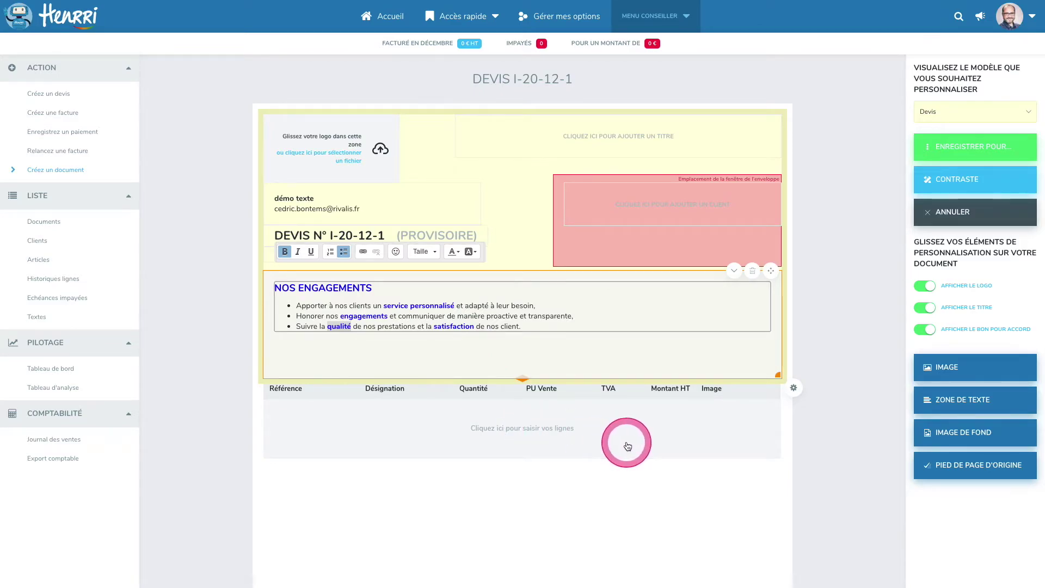
Step: Reduce the height of the text zone and the header area to fit just below the last bullet
{"action": "left_click_drag", "start_coordinate": [779, 375], "coordinate": [788, 347]}
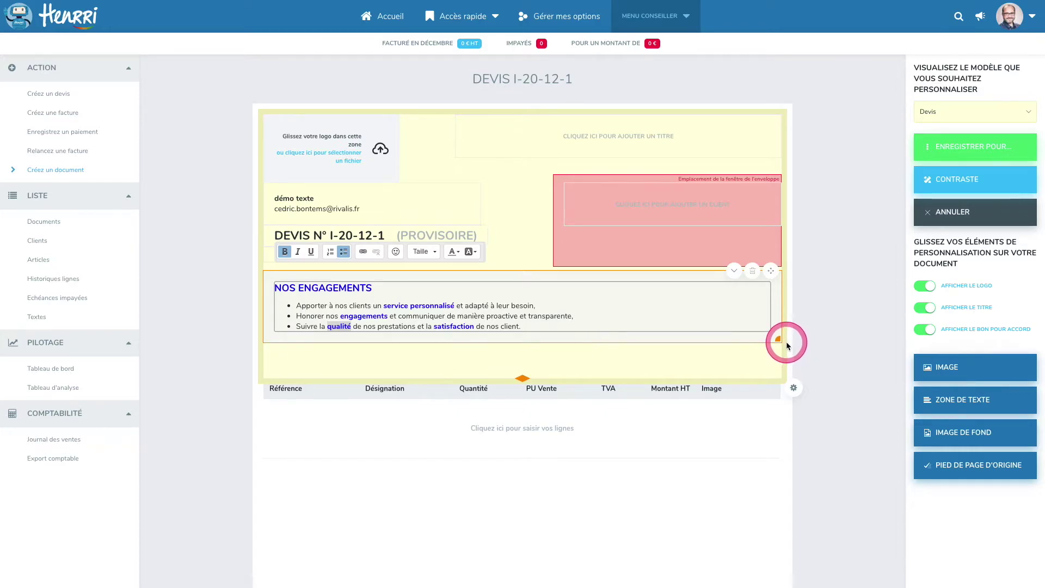
{"action": "left_click_drag", "start_coordinate": [536, 379], "coordinate": [524, 346]}
{"action": "left_click", "coordinate": [503, 499]}
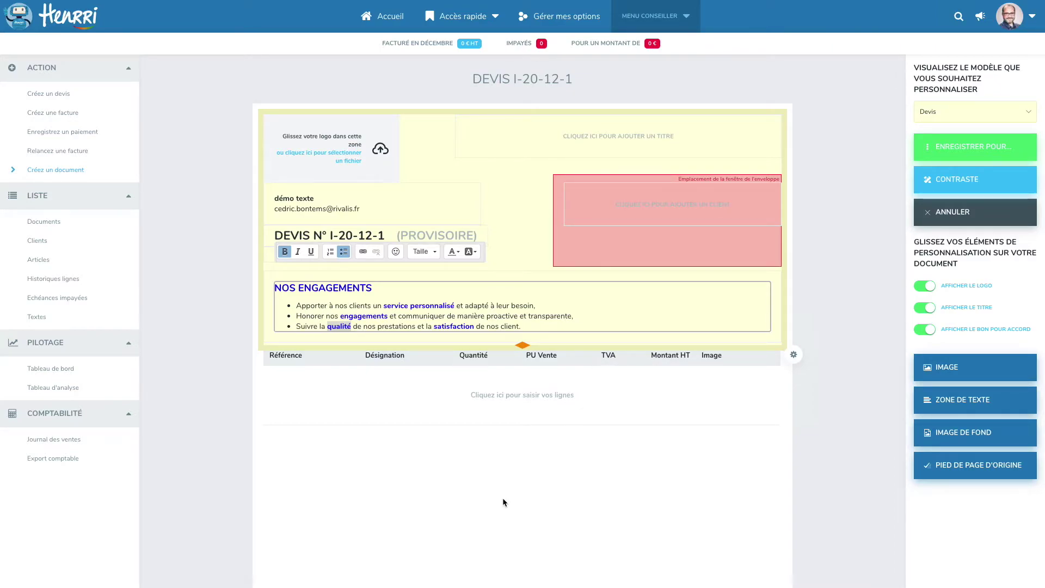
Step: Save the customised layout for all document models (Devis, Facture ...)
{"action": "left_click", "coordinate": [947, 179]}
{"action": "left_click", "coordinate": [975, 146]}
{"action": "left_click", "coordinate": [987, 149]}
{"action": "left_click", "coordinate": [983, 148]}
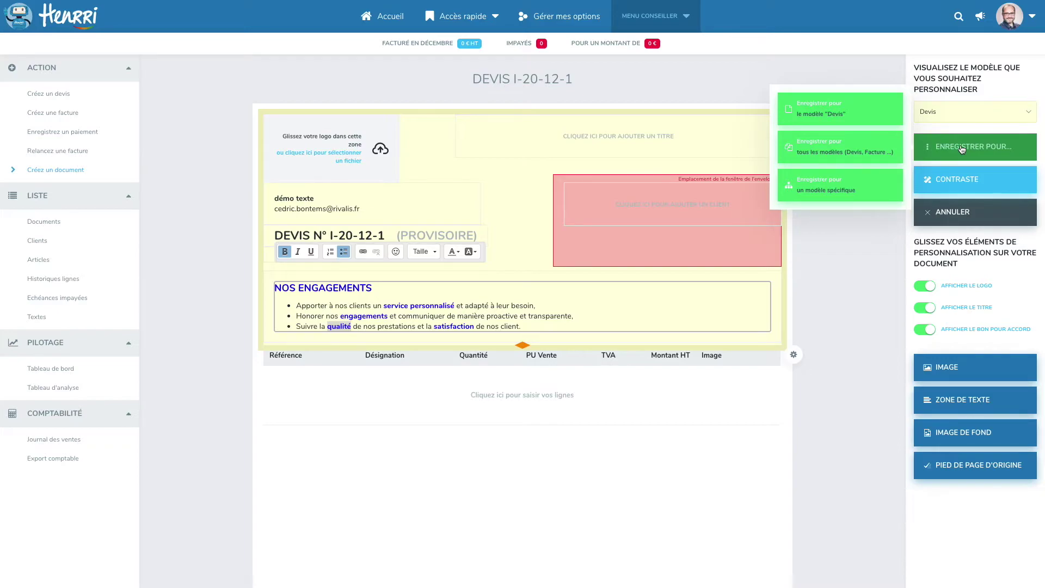
{"action": "left_click", "coordinate": [833, 152]}
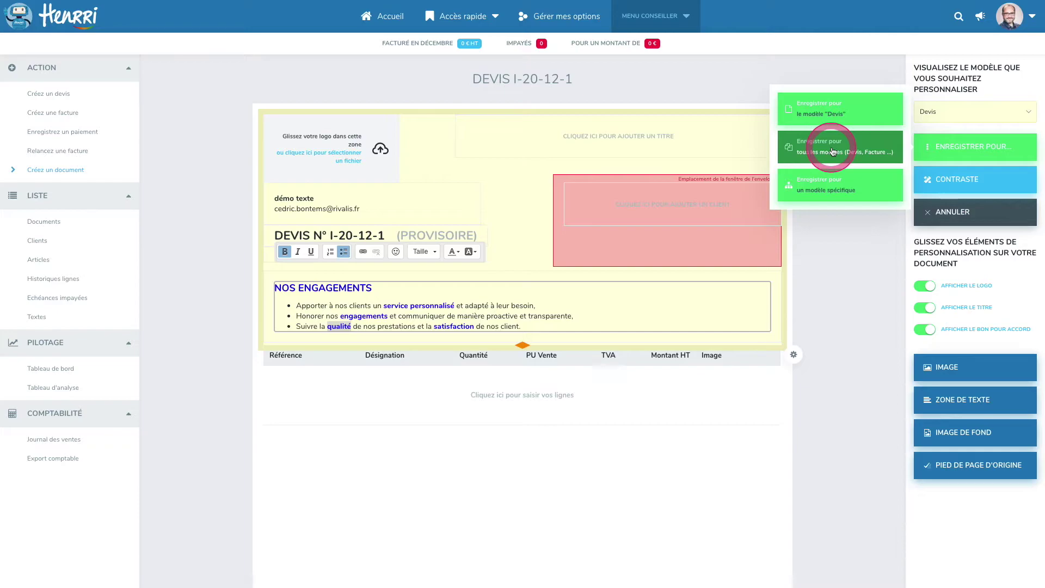
{"action": "left_click", "coordinate": [828, 111]}
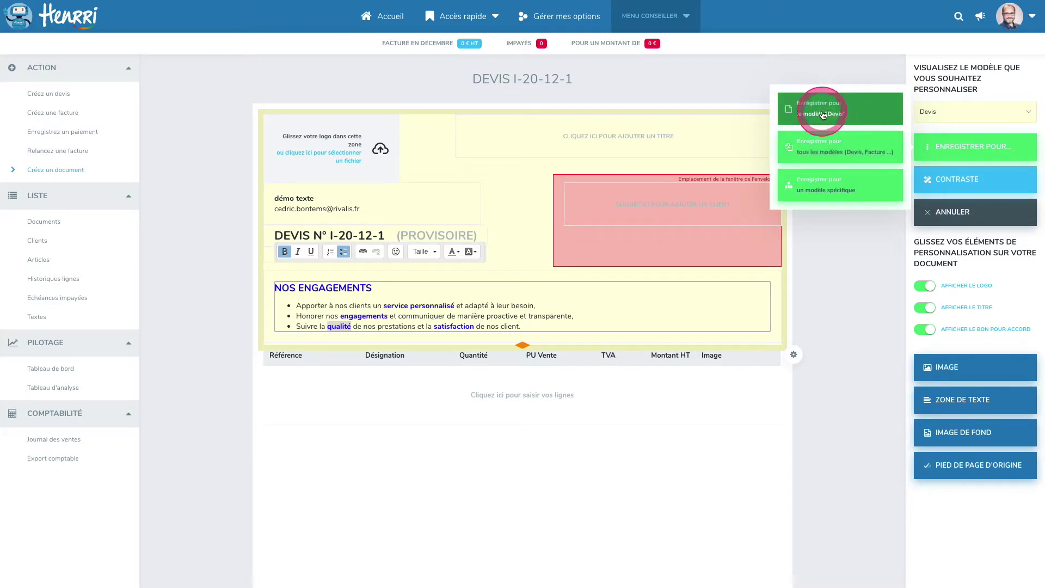
{"action": "left_click", "coordinate": [830, 147]}
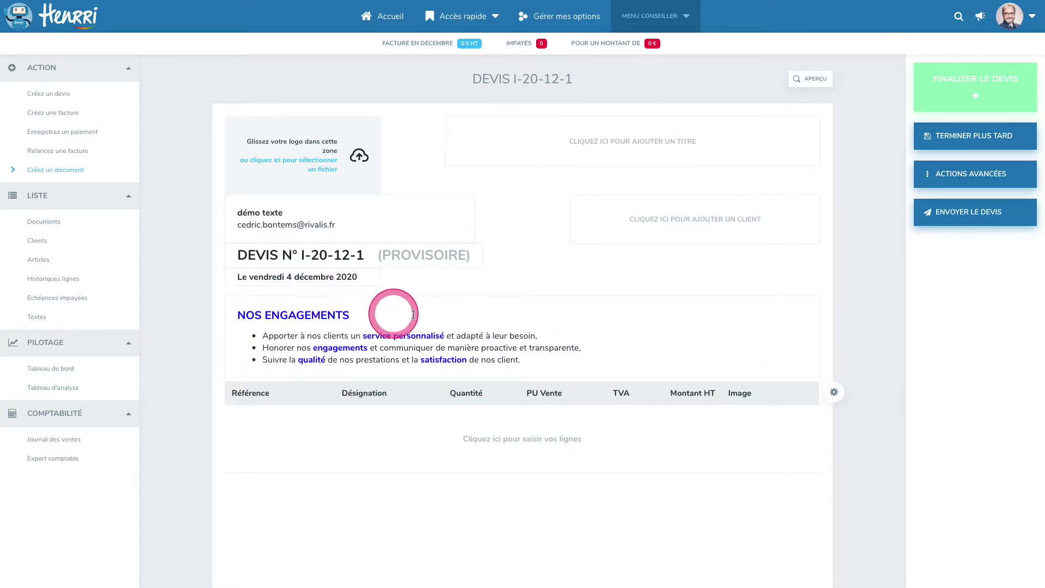
Step: Insert a free-text line (Texte libre) into the quote's empty line table
{"action": "scroll", "coordinate": [538, 317], "scroll_direction": "down", "scroll_amount": 5}
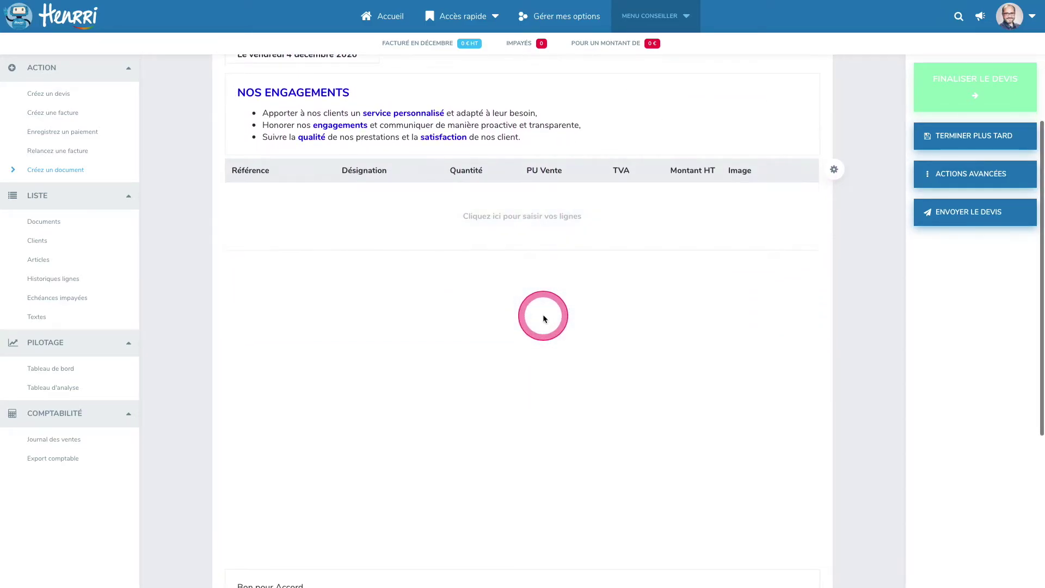
{"action": "scroll", "coordinate": [545, 319], "scroll_direction": "up", "scroll_amount": 5}
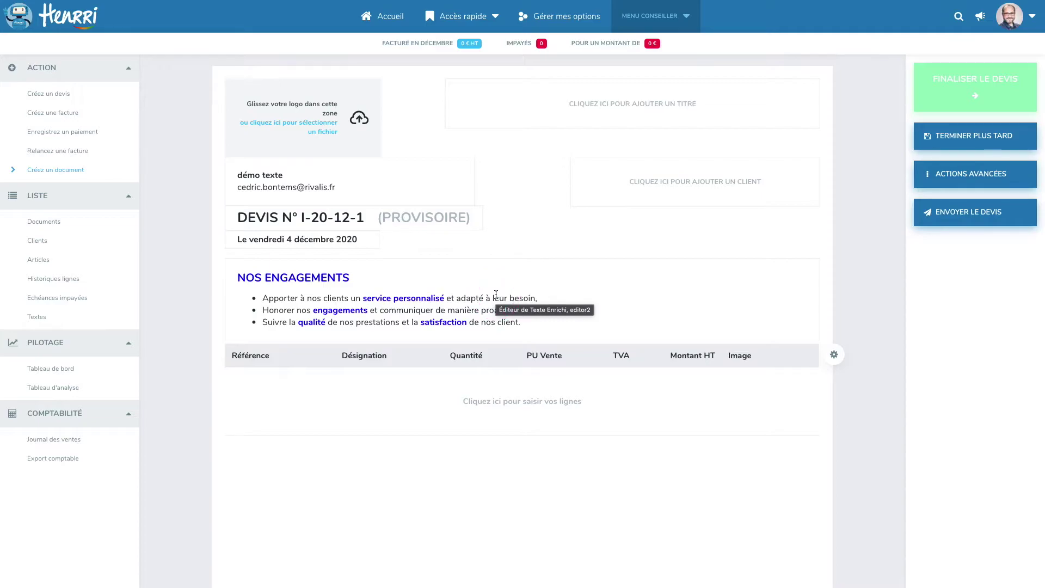
{"action": "left_click", "coordinate": [496, 294]}
{"action": "left_click", "coordinate": [500, 291]}
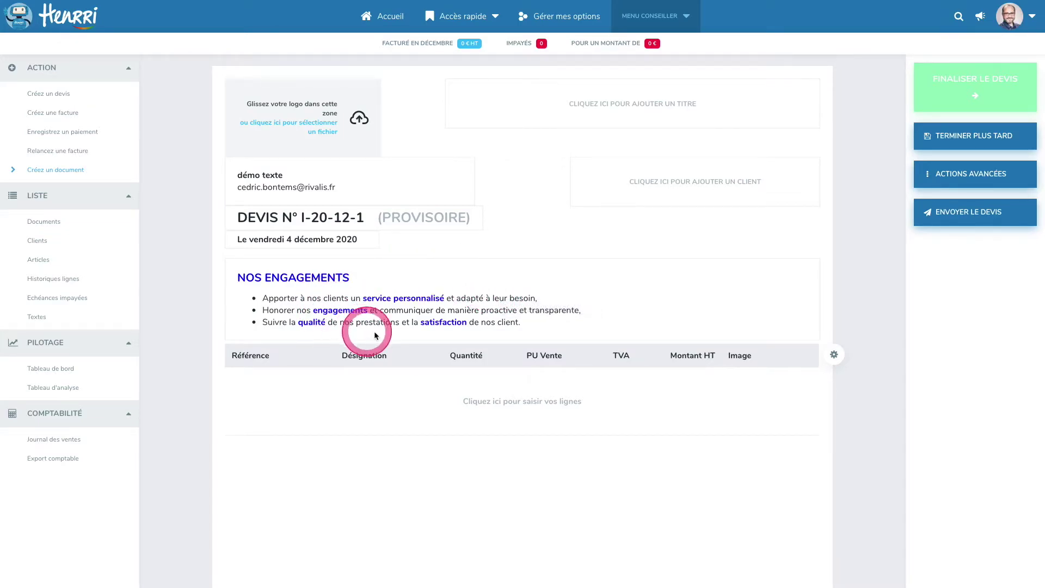
{"action": "scroll", "coordinate": [381, 280], "scroll_direction": "down", "scroll_amount": 2}
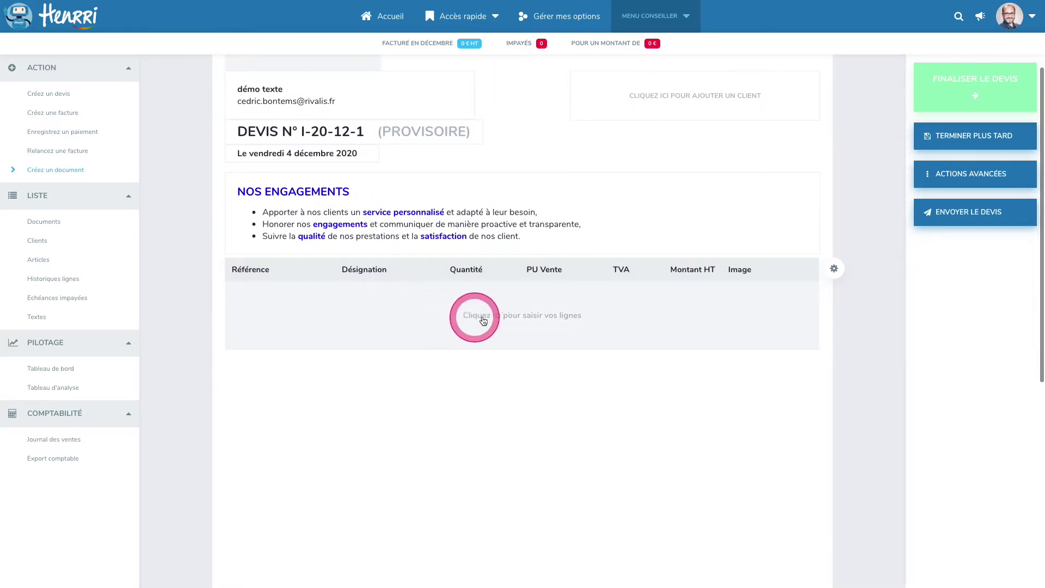
{"action": "left_click", "coordinate": [538, 321]}
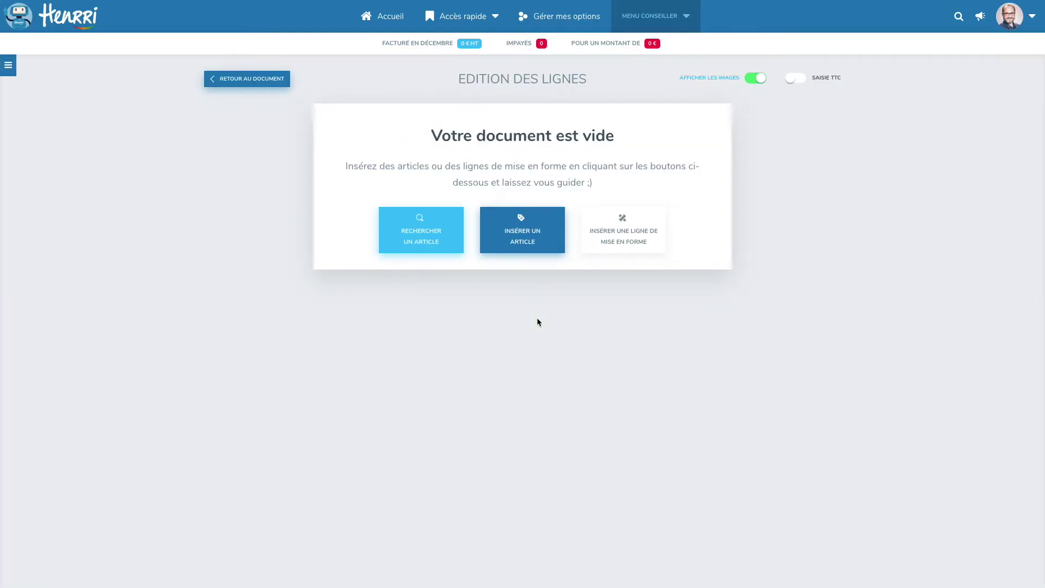
{"action": "left_click", "coordinate": [614, 235]}
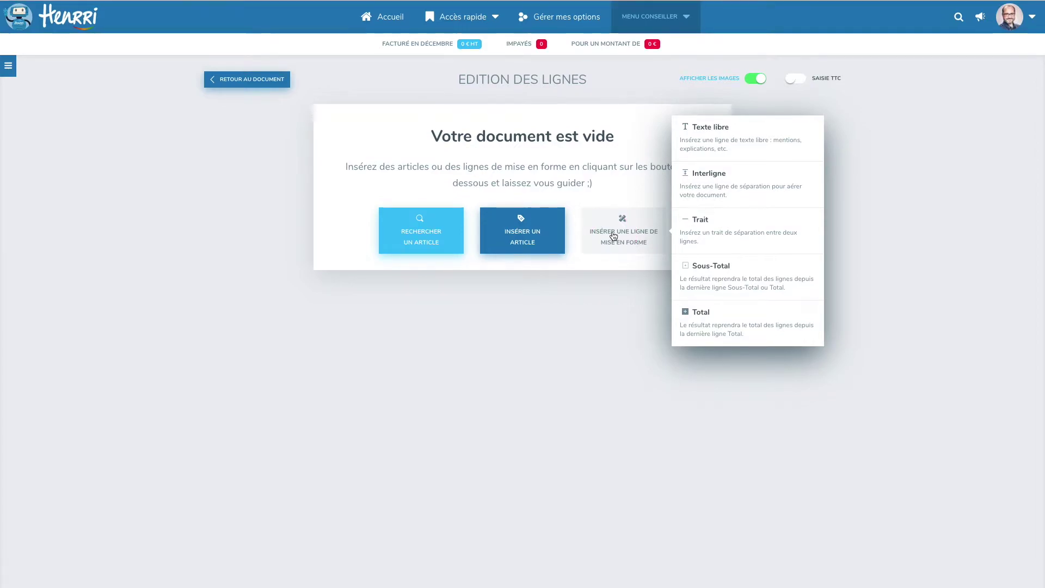
{"action": "scroll", "coordinate": [706, 141], "scroll_direction": "down", "scroll_amount": 1}
{"action": "left_click", "coordinate": [705, 139]}
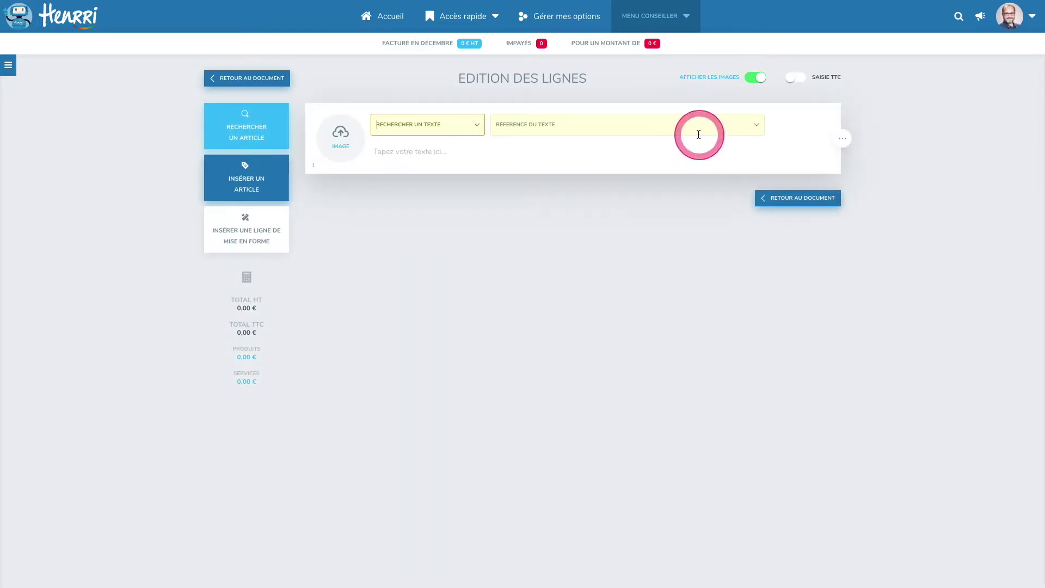
Step: Give the text line the reference "Valeurs" and fill its body with the NOS ENGAGEMENTS heading and the three commitment bullets
{"action": "left_click", "coordinate": [521, 129]}
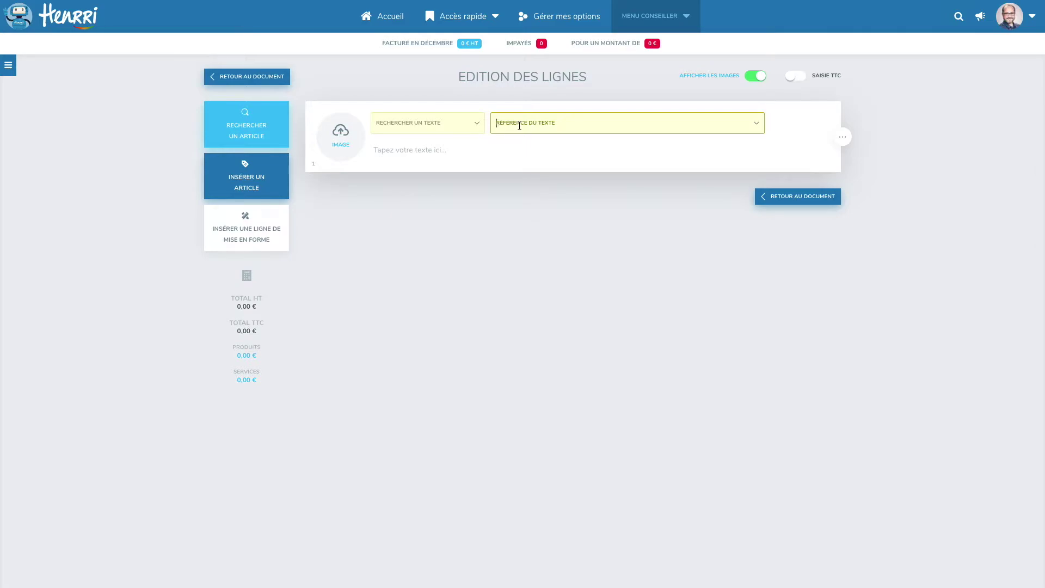
{"action": "left_click", "coordinate": [519, 126]}
{"action": "type", "text": "Valeurs"}
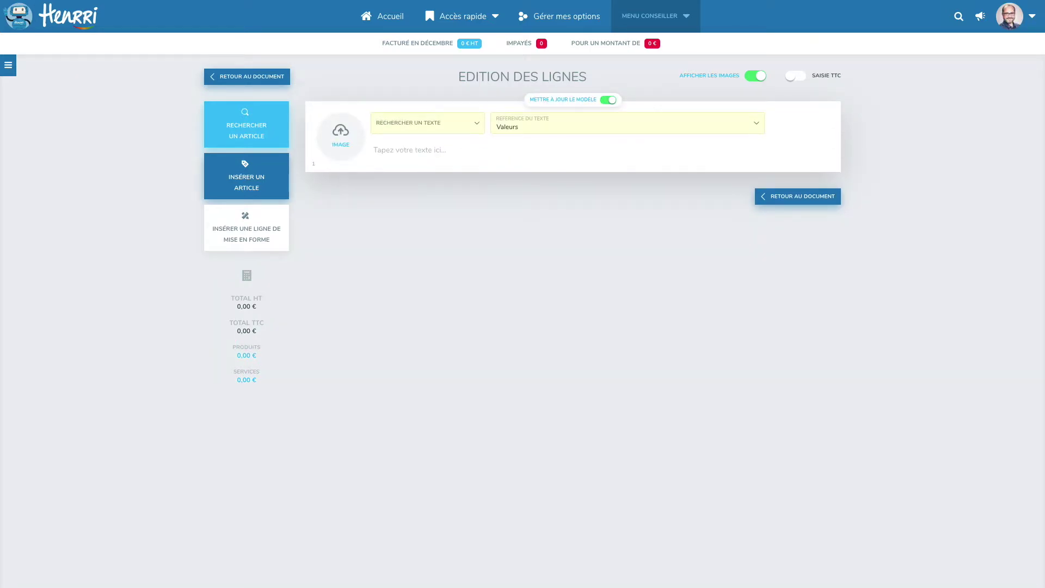
{"action": "left_click", "coordinate": [428, 154]}
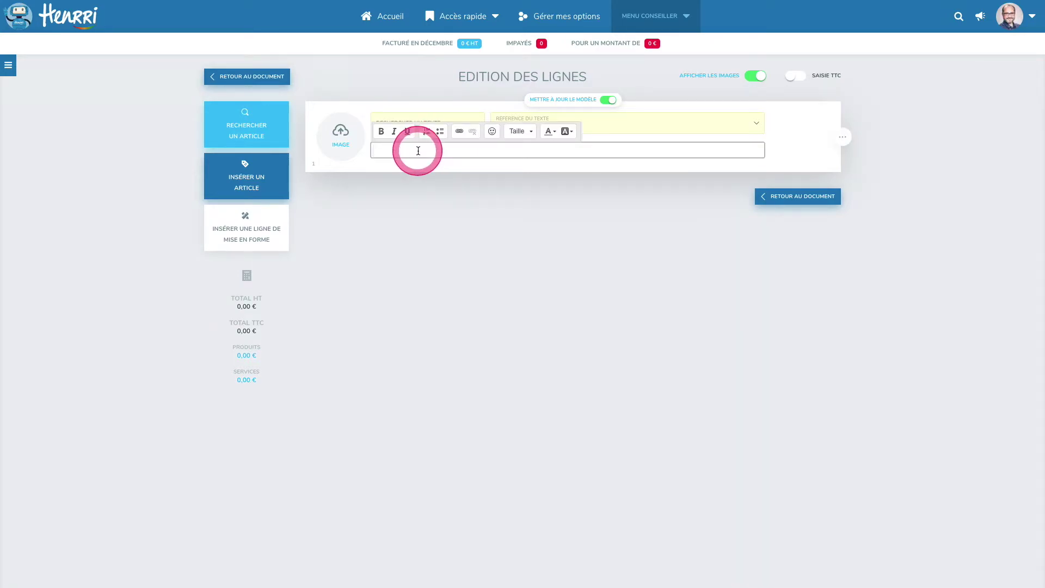
{"action": "type", "text": "NOS ENGAGEMENTS Apporter à nos clients un service personnalisé et adapté à leur besoin, Honorer nos engagements et communiquer de manière proactive et transparente, Suivre la qualité de nos prestations et la satisfaction de nos client."}
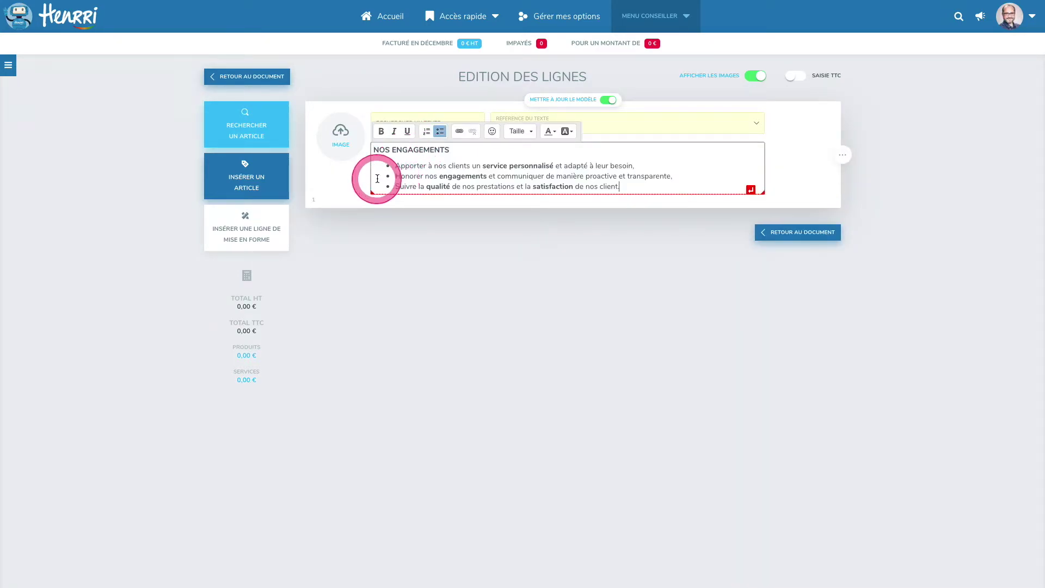
Step: Format the NOS ENGAGEMENTS heading in the text line with font size 20 and blue text
{"action": "left_click_drag", "start_coordinate": [449, 149], "coordinate": [367, 148]}
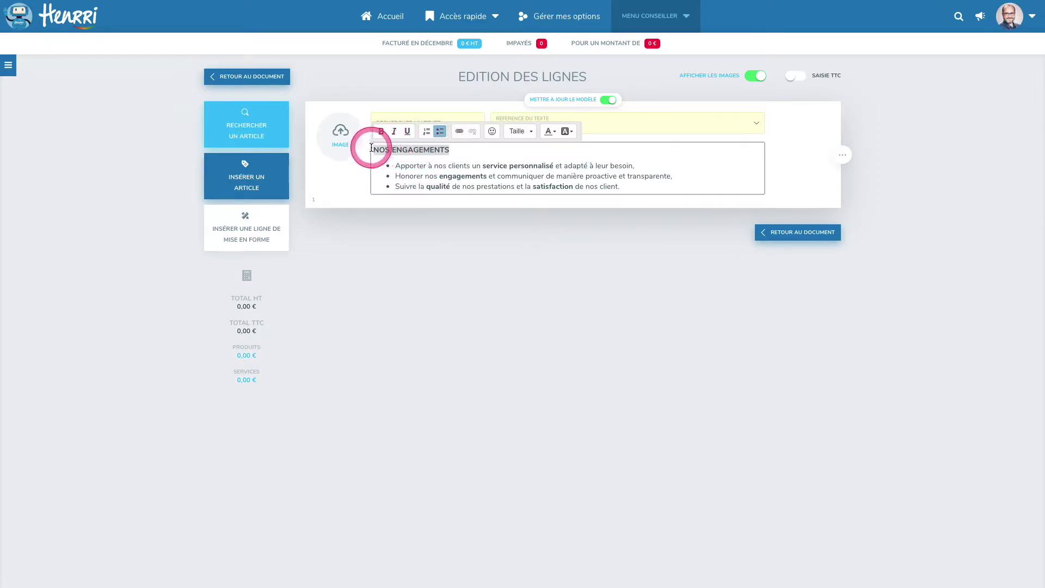
{"action": "left_click", "coordinate": [532, 132]}
{"action": "scroll", "coordinate": [532, 198], "scroll_direction": "down", "scroll_amount": 2}
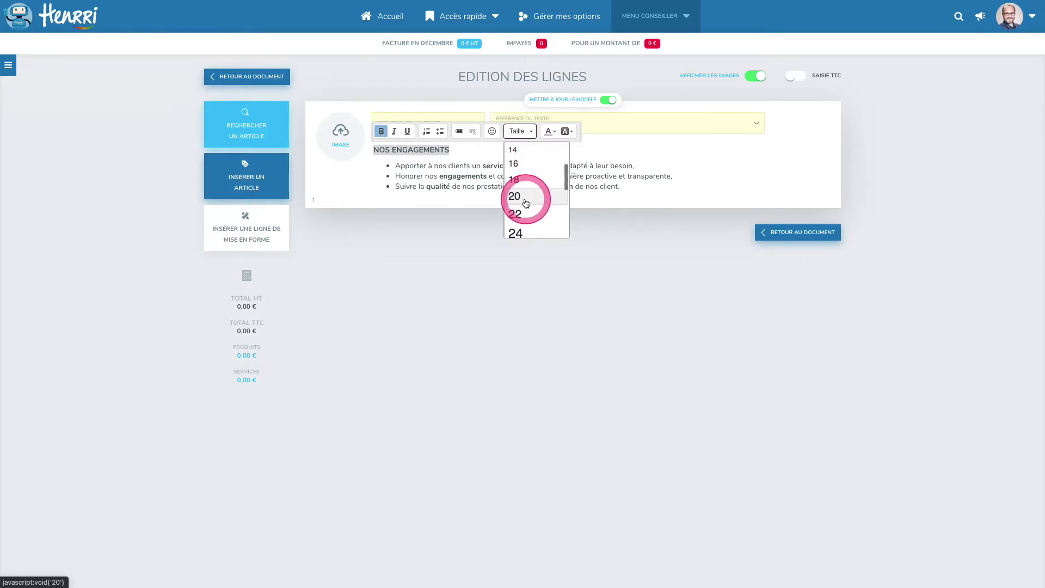
{"action": "left_click", "coordinate": [524, 199]}
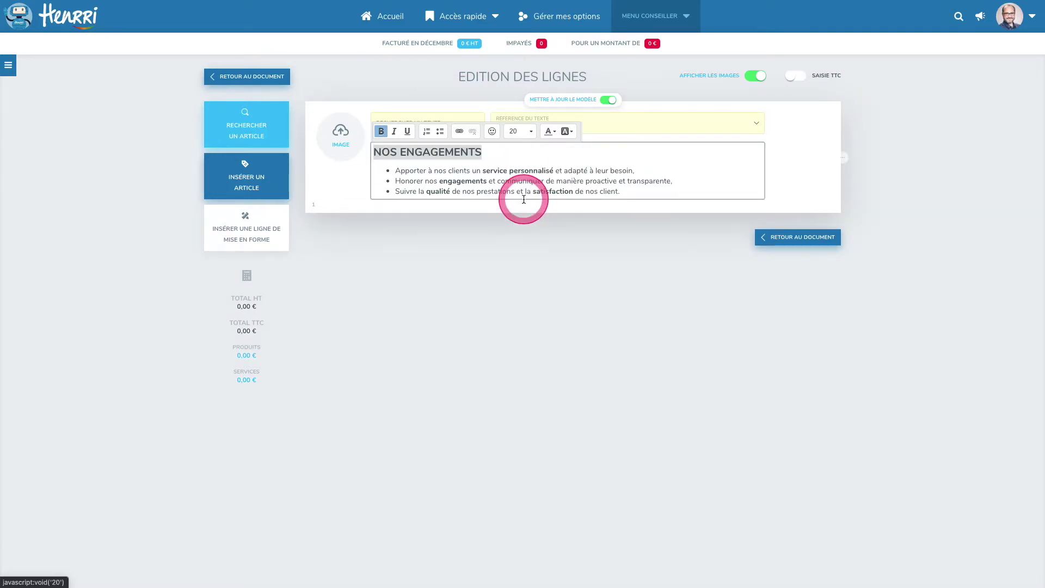
{"action": "left_click", "coordinate": [555, 133]}
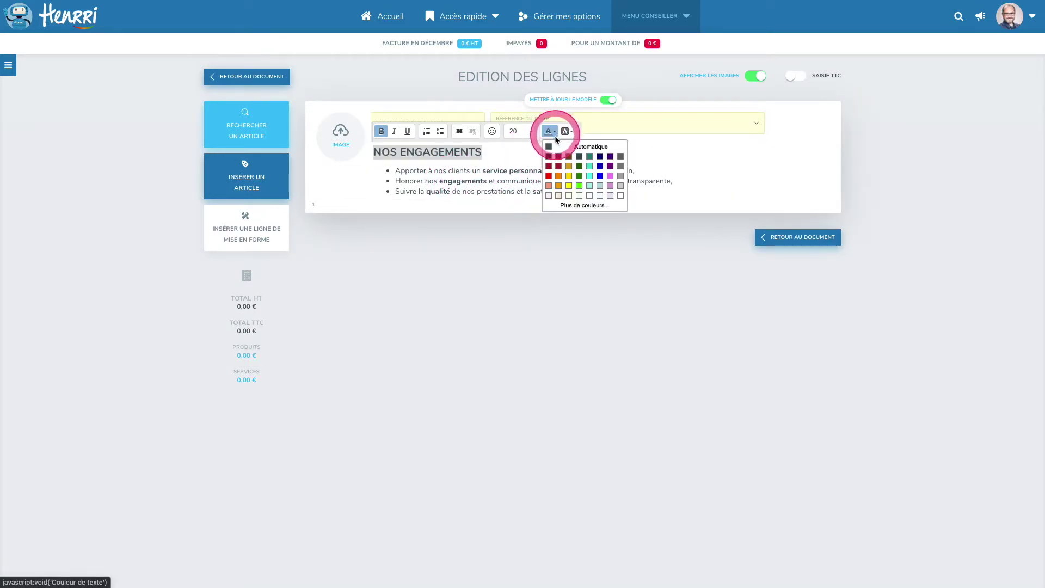
{"action": "left_click", "coordinate": [599, 175]}
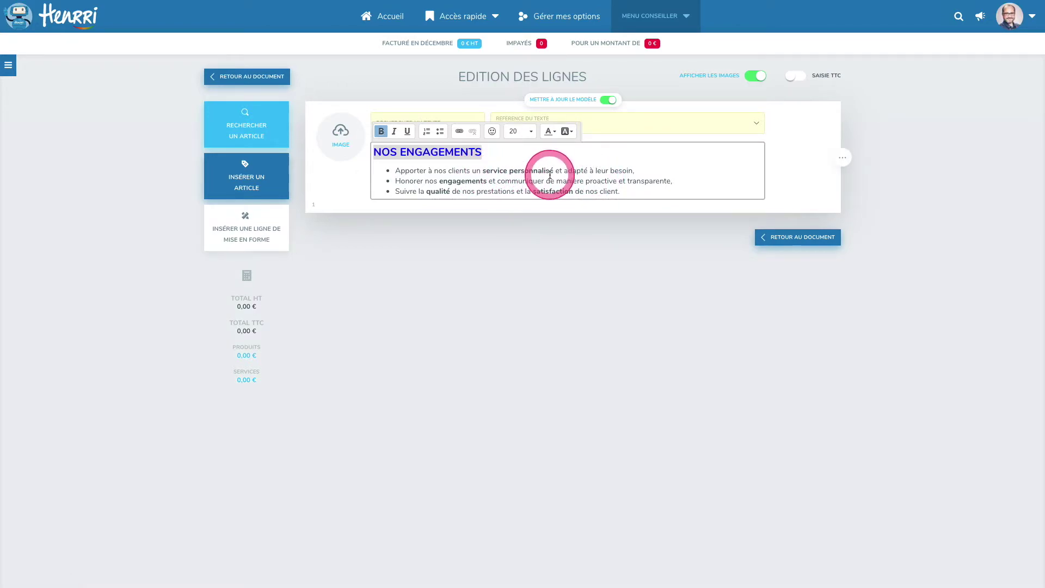
Step: Add blank lines and a long row of dashes below the last bullet of the text line
{"action": "left_click", "coordinate": [627, 192]}
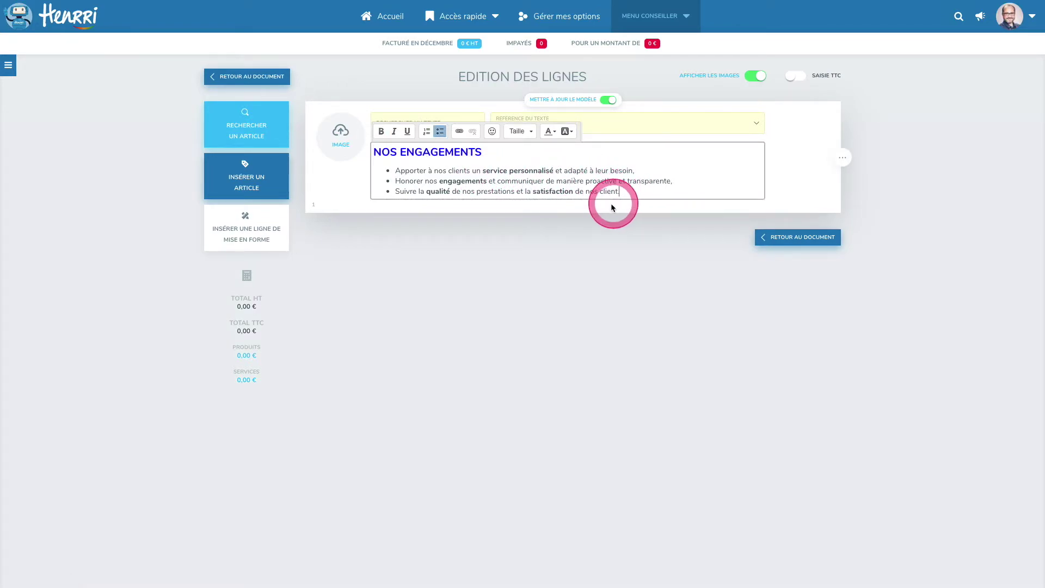
{"action": "key", "text": "Return"}
{"action": "key", "text": "Return"}
{"action": "key", "text": "Return"}
{"action": "key", "text": "Return"}
{"action": "key", "text": "Return"}
{"action": "key", "text": "Return"}
{"action": "key", "text": "Return"}
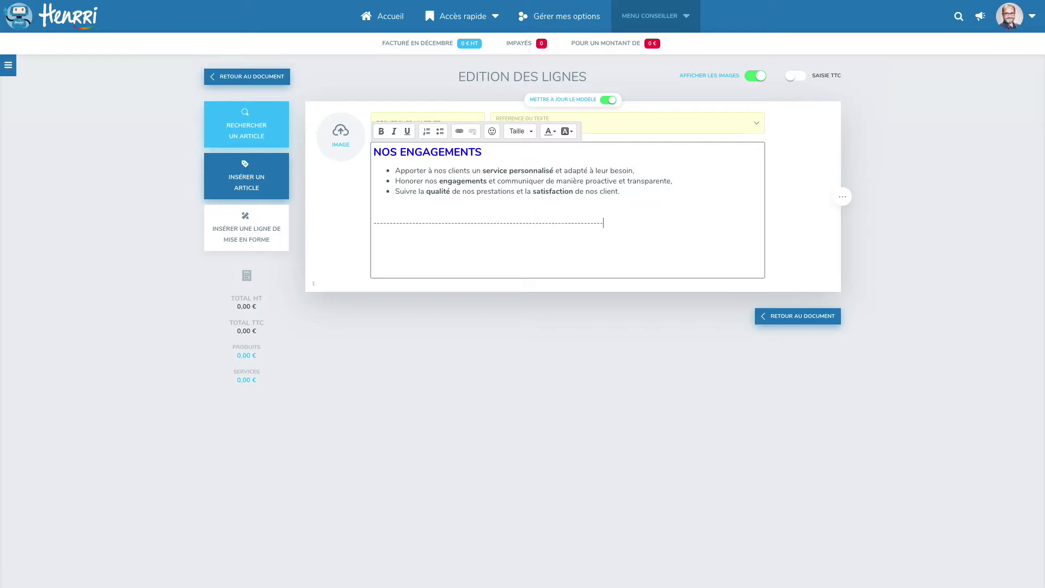
{"action": "key", "text": "Return"}
{"action": "key", "text": "Return"}
{"action": "key", "text": "Return"}
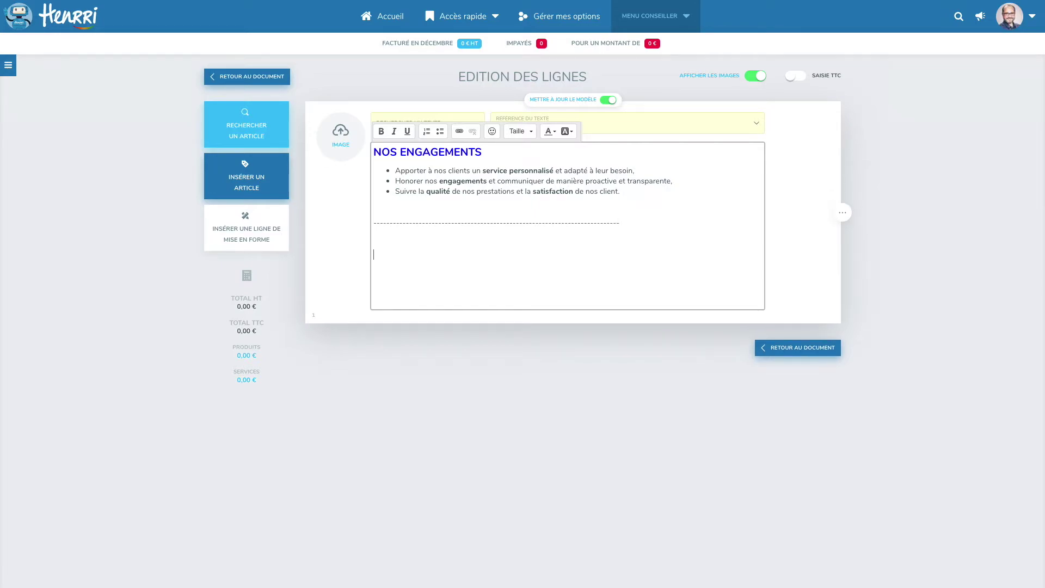
{"action": "key", "text": "BackSpace"}
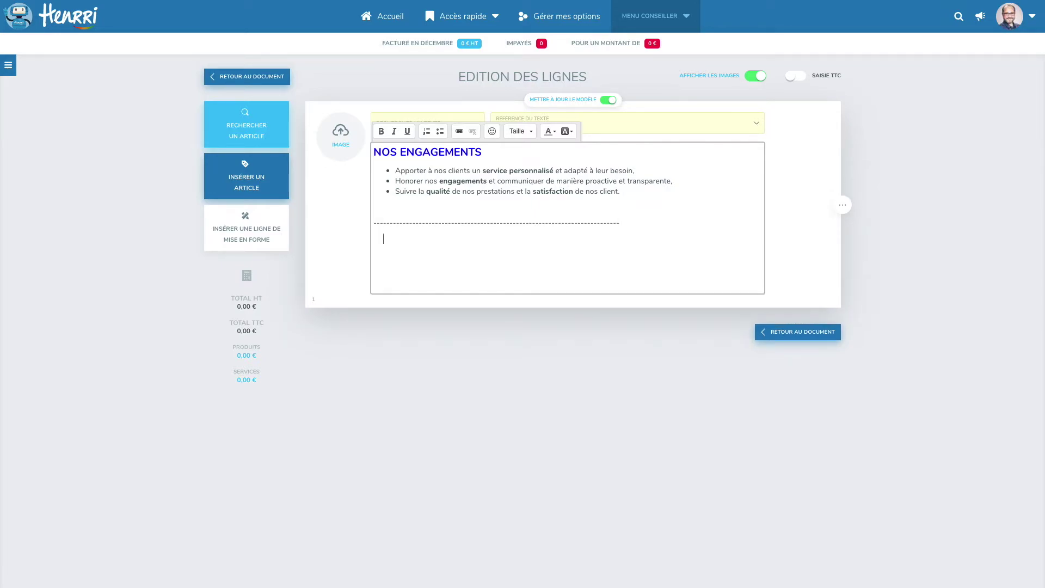
Step: Add a row of three spaced vertical bars under the dashes and copy the dashed line beneath it
{"action": "type", "text": "I I"}
{"action": "left_click_drag", "start_coordinate": [614, 205], "coordinate": [369, 222]}
{"action": "key", "text": "ctrl+c"}
{"action": "left_click", "coordinate": [385, 252]}
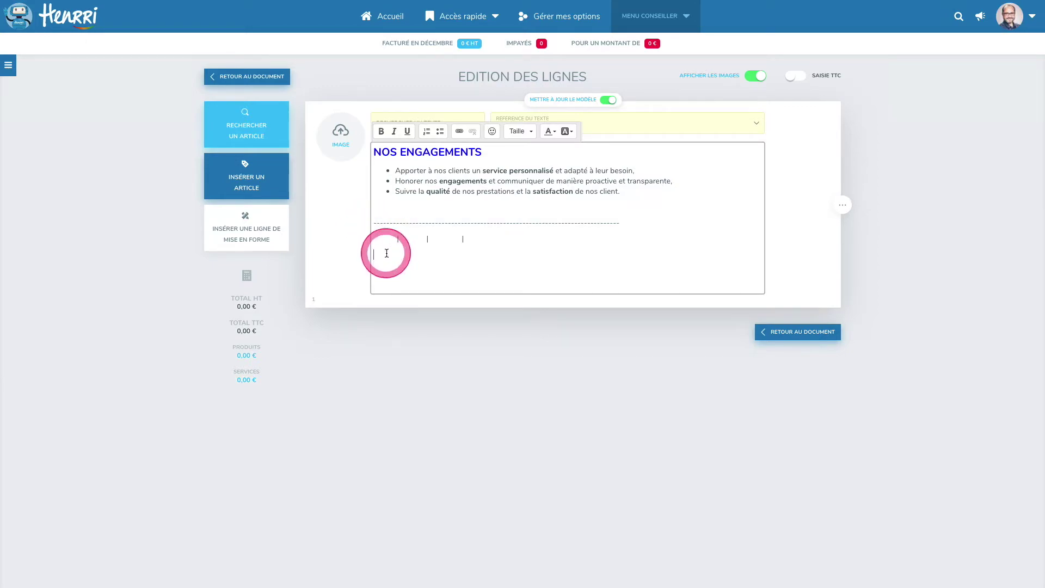
{"action": "key", "text": "ctrl+v"}
{"action": "left_click_drag", "start_coordinate": [485, 248], "coordinate": [698, 252]}
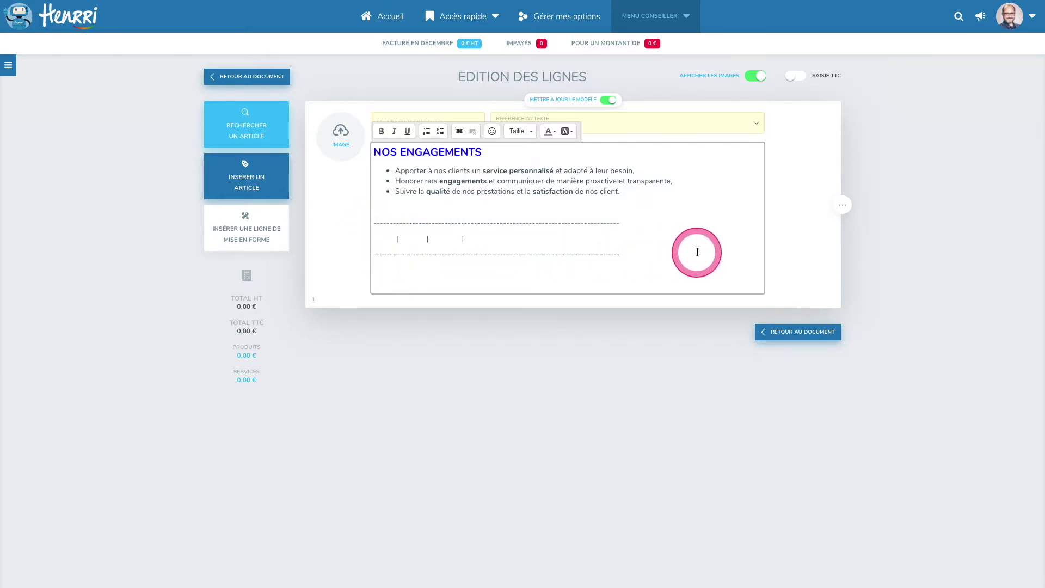
Step: Return from line editing to the quote and check how the text line appears in the table
{"action": "left_click", "coordinate": [819, 333]}
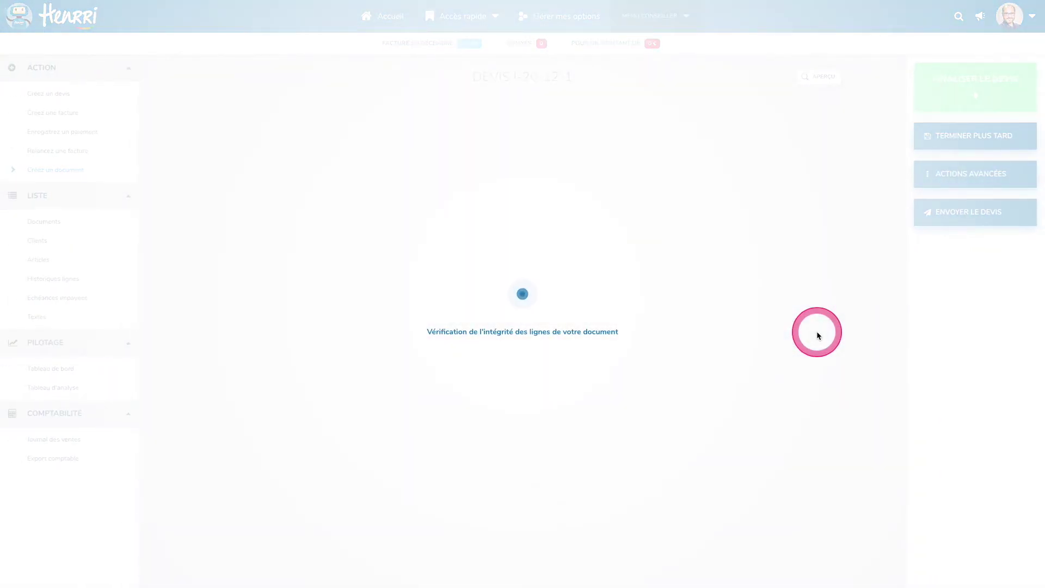
{"action": "scroll", "coordinate": [602, 296], "scroll_direction": "down", "scroll_amount": 4}
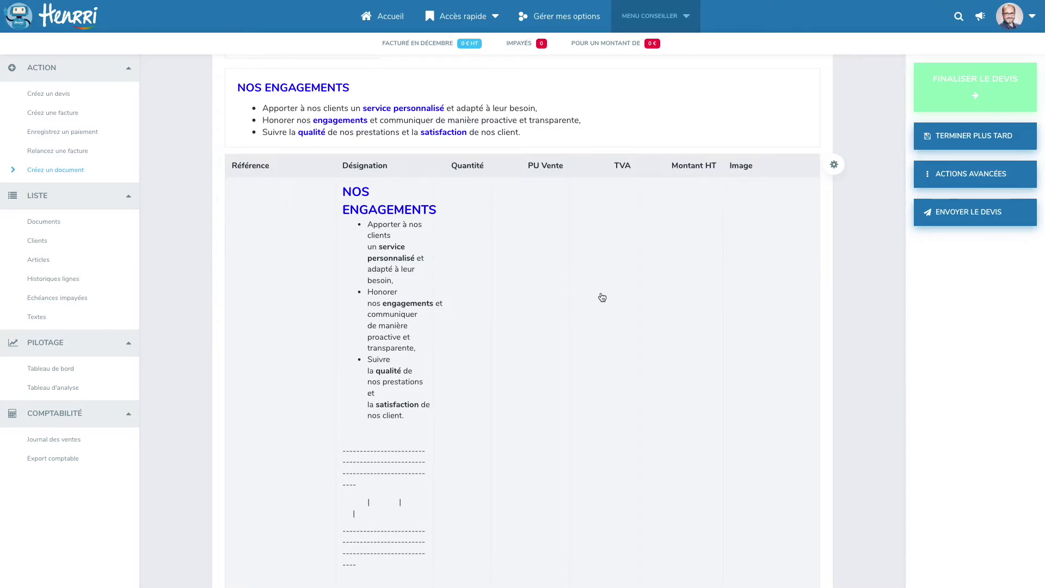
{"action": "left_click", "coordinate": [602, 297]}
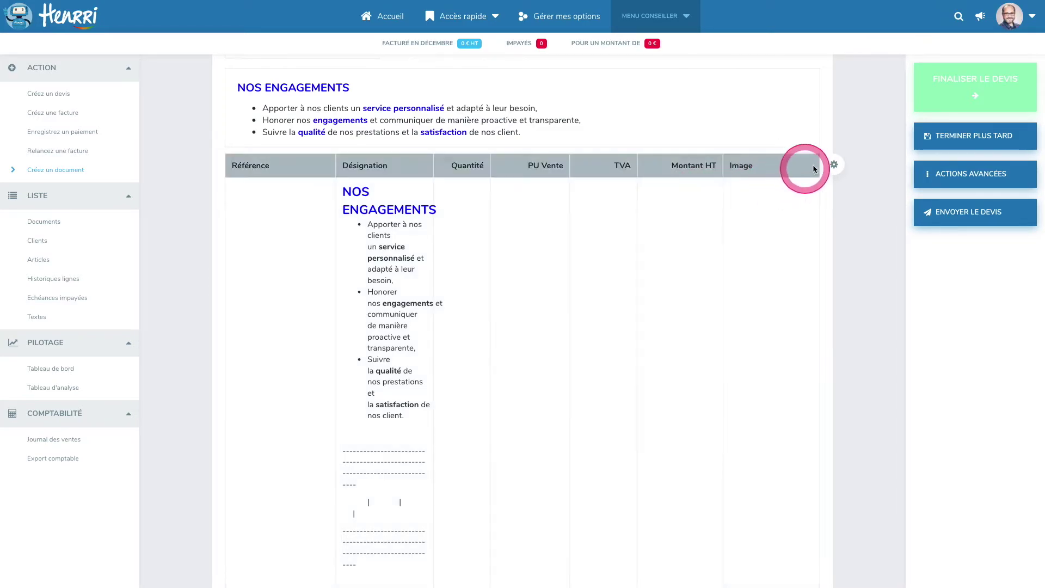
Step: Hide the Référence and Image columns in the quote's displayed-columns settings and apply the change
{"action": "left_click", "coordinate": [834, 165]}
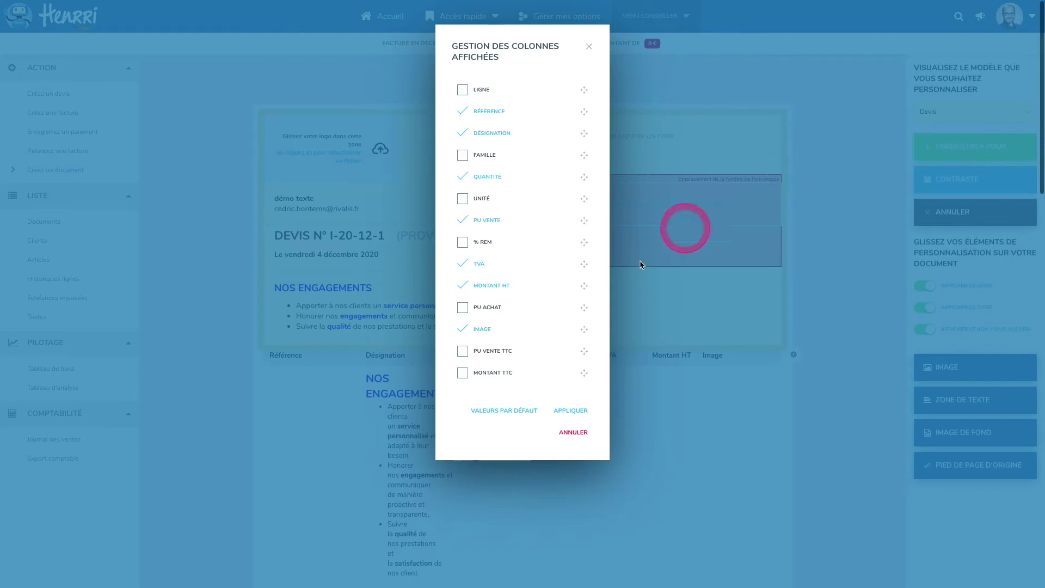
{"action": "left_click", "coordinate": [567, 412]}
{"action": "left_click_drag", "start_coordinate": [348, 384], "coordinate": [360, 361]}
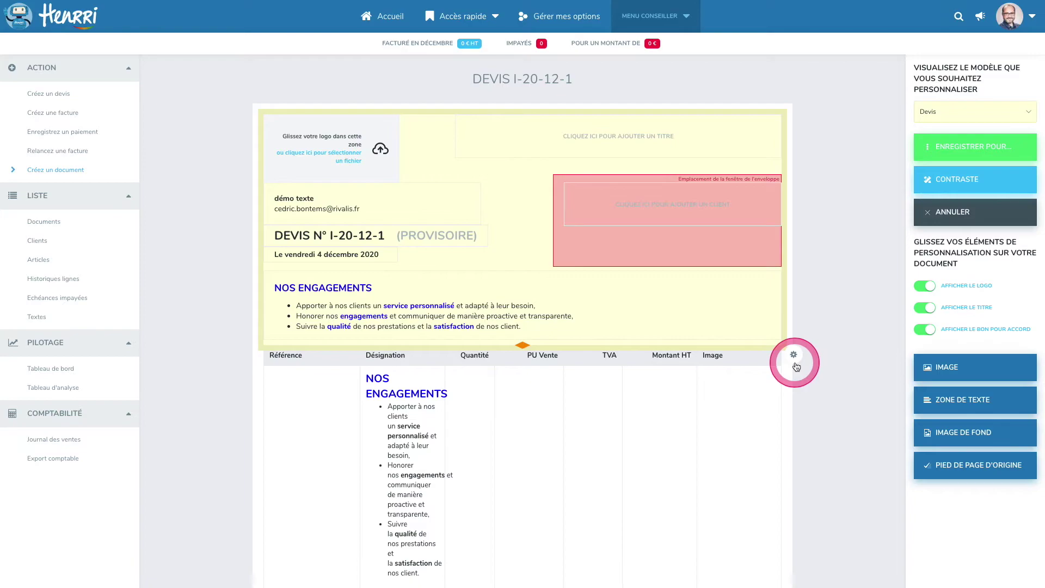
{"action": "left_click", "coordinate": [793, 354]}
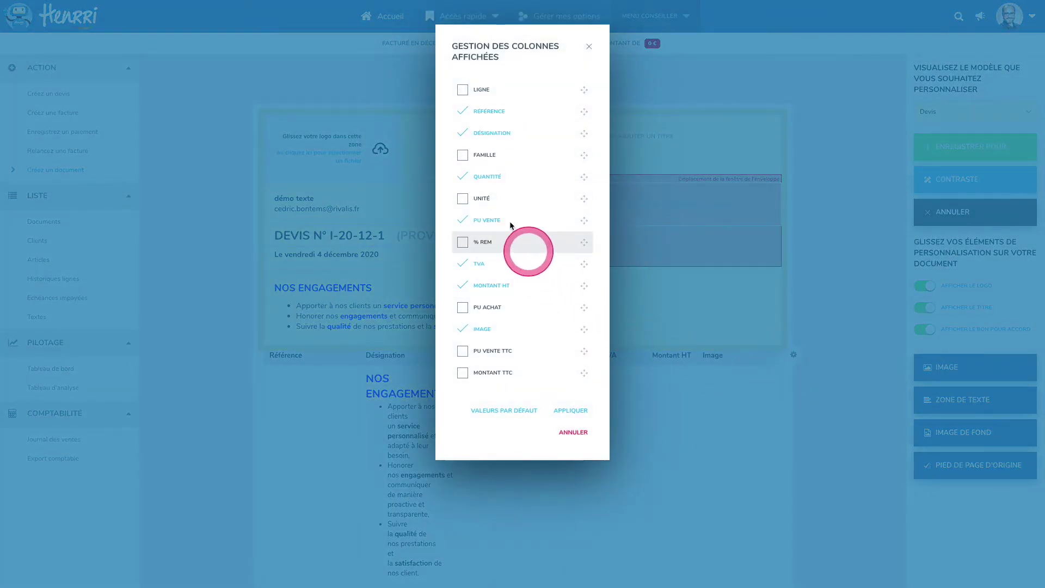
{"action": "left_click", "coordinate": [465, 111]}
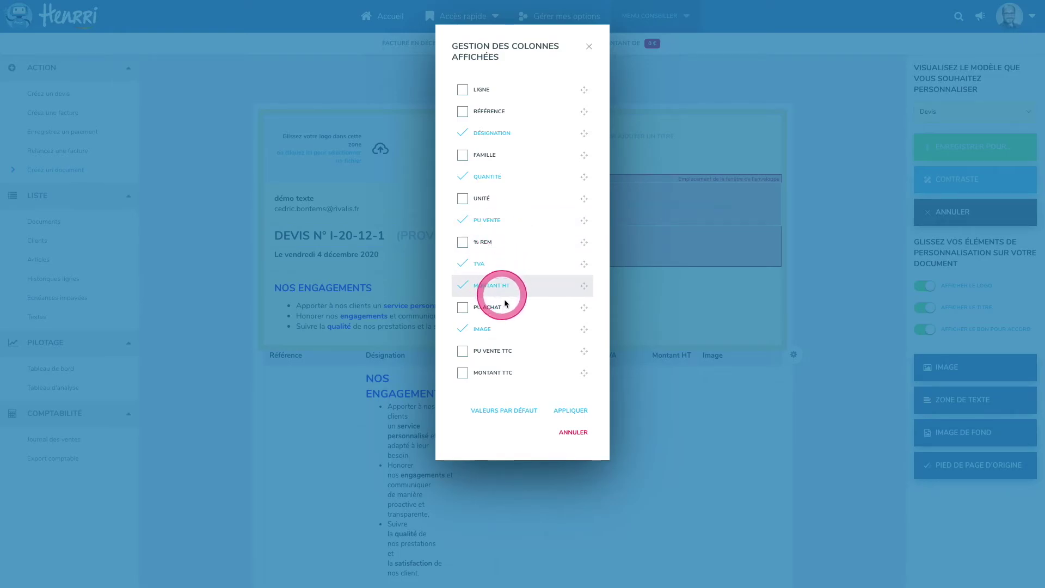
{"action": "left_click", "coordinate": [465, 331]}
{"action": "left_click", "coordinate": [570, 412]}
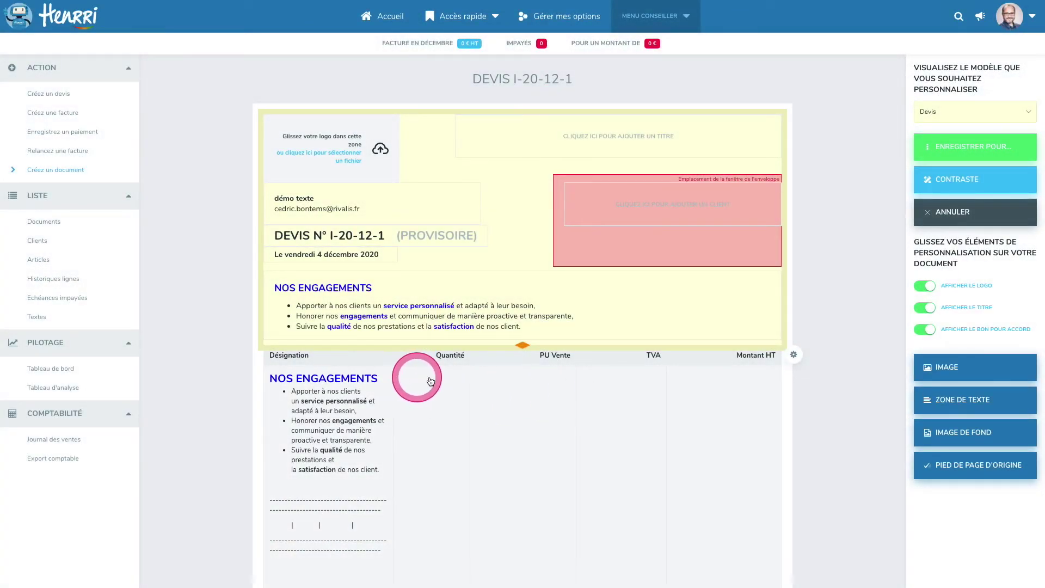
Step: Narrow the Quantité, PU Vente and TVA columns and widen Désignation so each bullet of the commitments text fits on one line
{"action": "left_click_drag", "start_coordinate": [667, 361], "coordinate": [730, 360]}
{"action": "left_click_drag", "start_coordinate": [587, 363], "coordinate": [703, 356]}
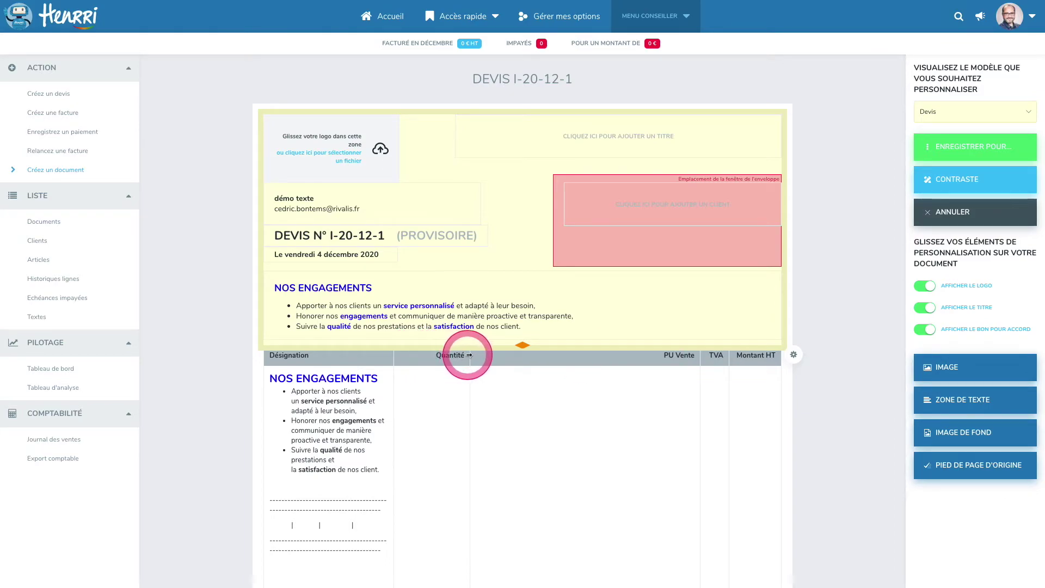
{"action": "left_click_drag", "start_coordinate": [470, 355], "coordinate": [654, 357]}
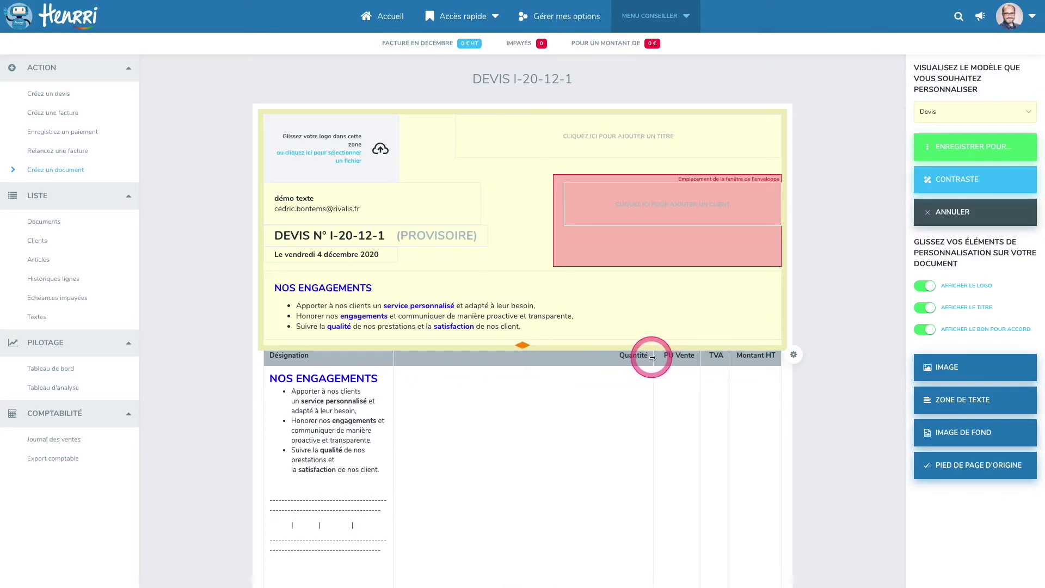
{"action": "left_click_drag", "start_coordinate": [396, 358], "coordinate": [608, 357]}
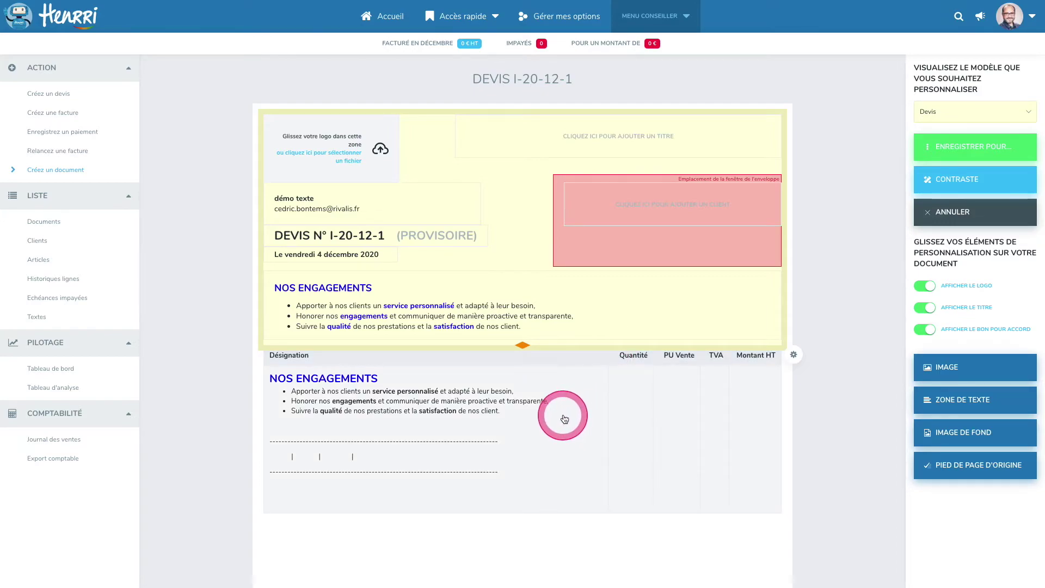
Step: Save the adjusted table layout for reuse in new quotes and review the commitments text in the quote's header and table
{"action": "scroll", "coordinate": [564, 418], "scroll_direction": "down", "scroll_amount": 1}
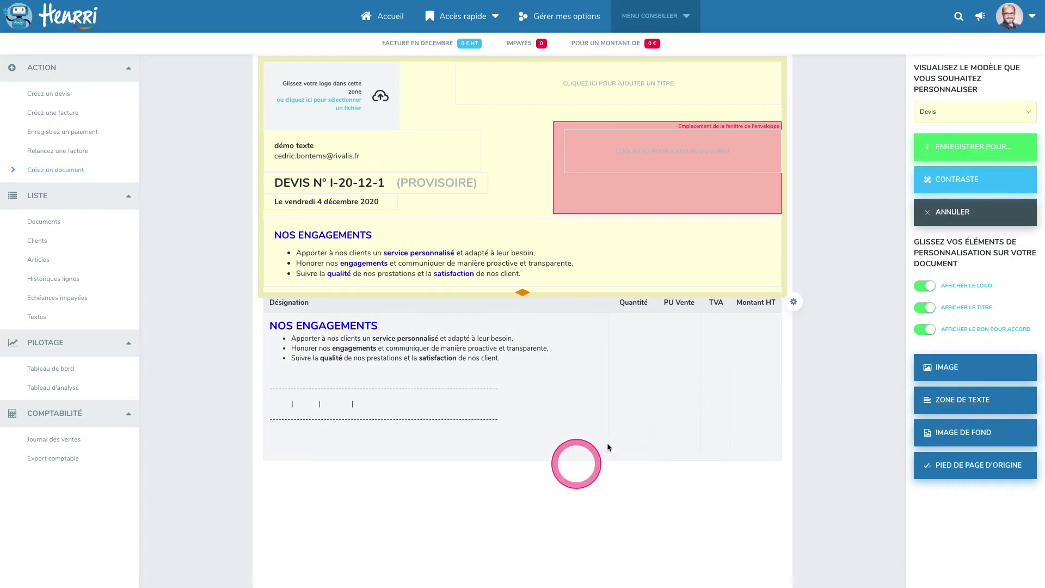
{"action": "left_click", "coordinate": [939, 148]}
{"action": "left_click", "coordinate": [852, 147]}
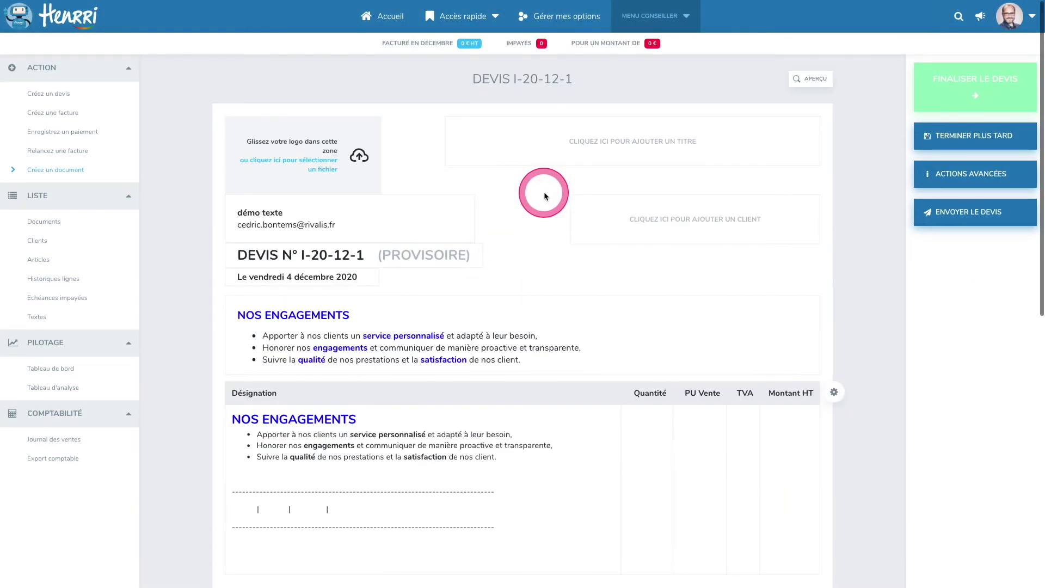
{"action": "scroll", "coordinate": [558, 216], "scroll_direction": "down", "scroll_amount": 2}
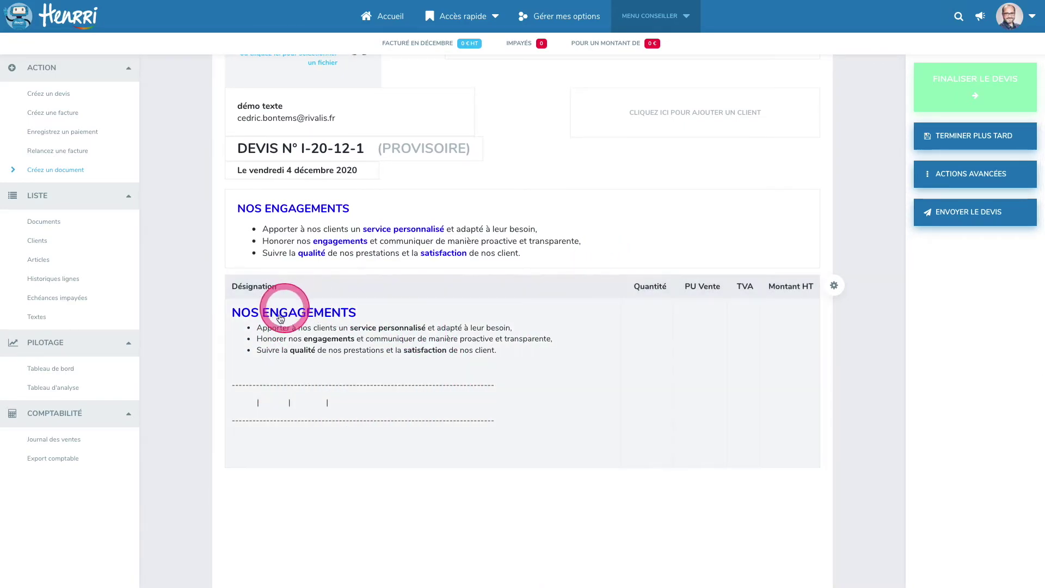
{"action": "left_click", "coordinate": [394, 400]}
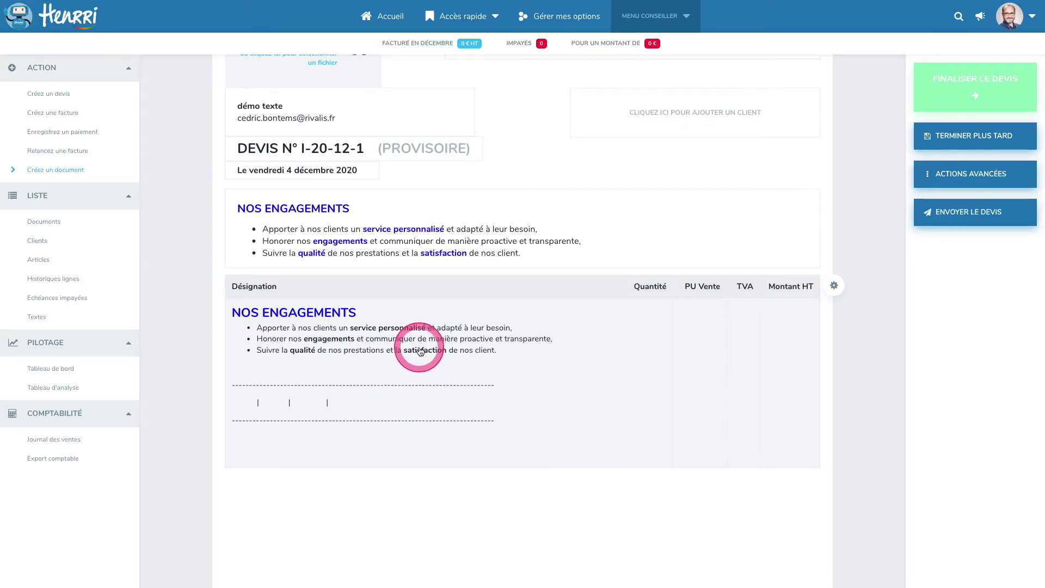
{"action": "left_click", "coordinate": [350, 228]}
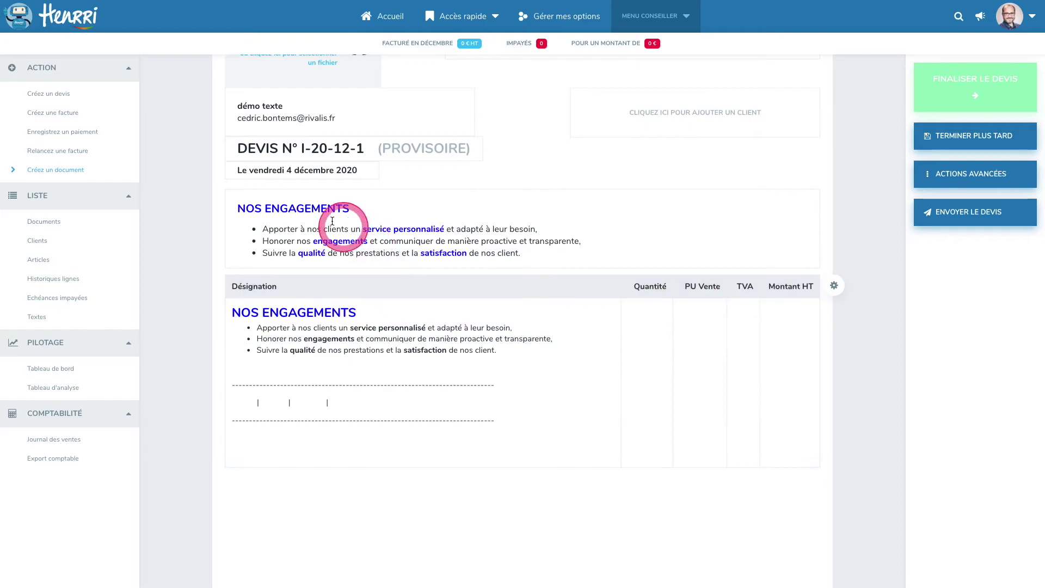
Step: Create a new quote and check its header commitments text and table columns
{"action": "left_click", "coordinate": [51, 95]}
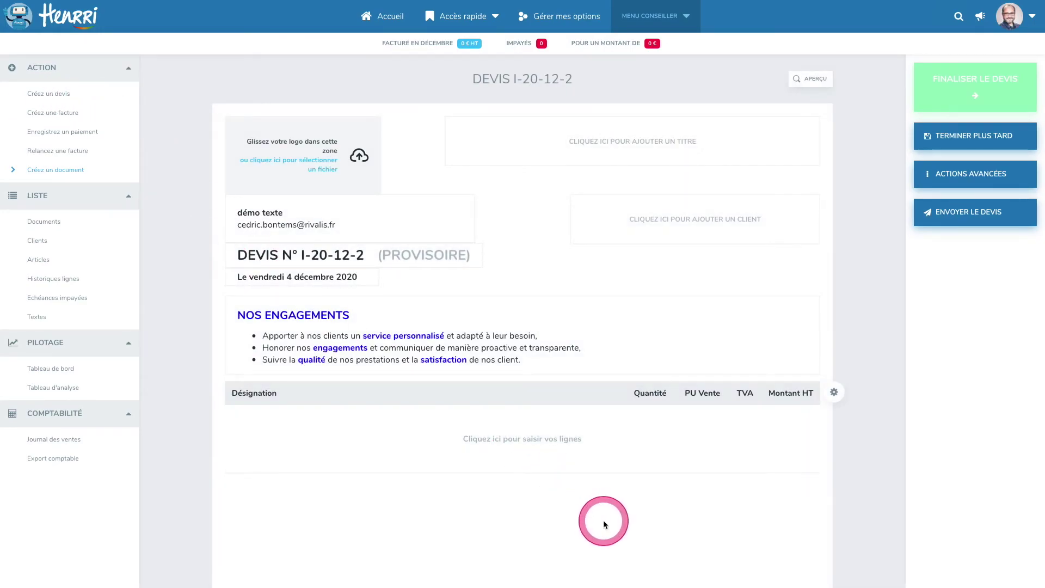
{"action": "scroll", "coordinate": [602, 520], "scroll_direction": "down", "scroll_amount": 2}
{"action": "scroll", "coordinate": [603, 523], "scroll_direction": "up", "scroll_amount": 1}
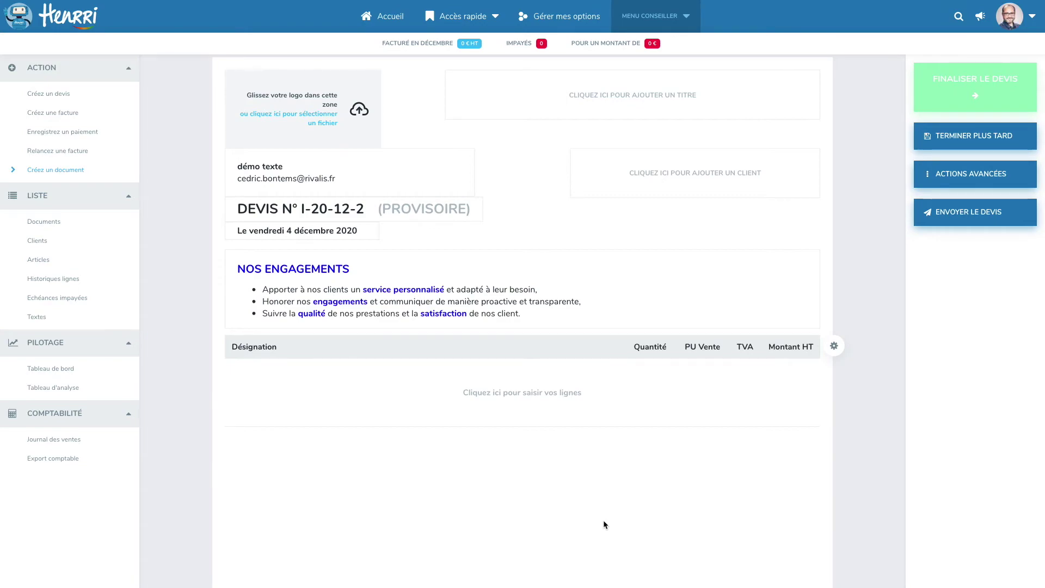
Step: Insert a free-text line from the saved text "Valeurs" into the new quote, then return to the document to check it
{"action": "left_click", "coordinate": [553, 392]}
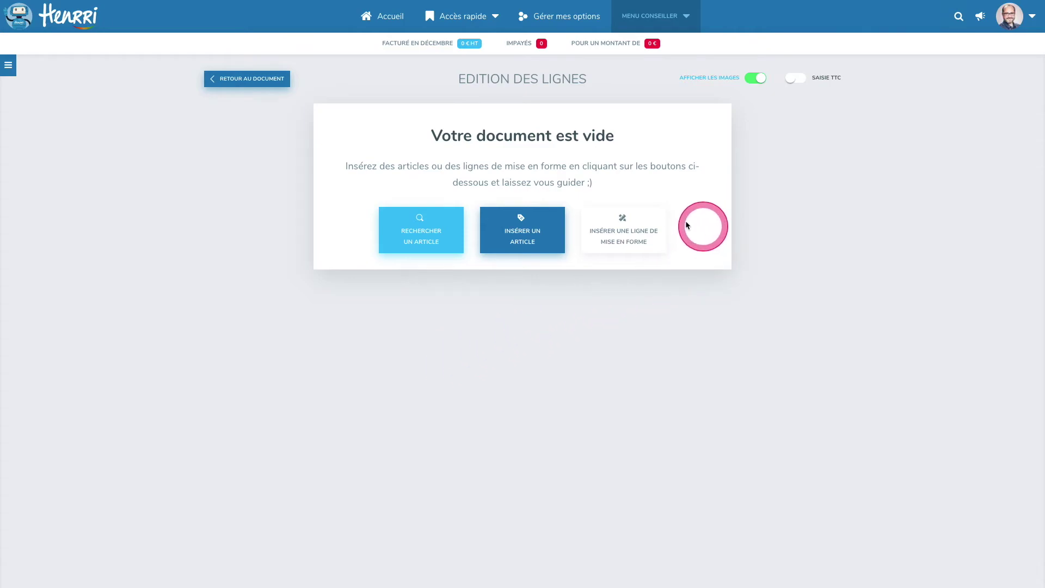
{"action": "left_click", "coordinate": [638, 239]}
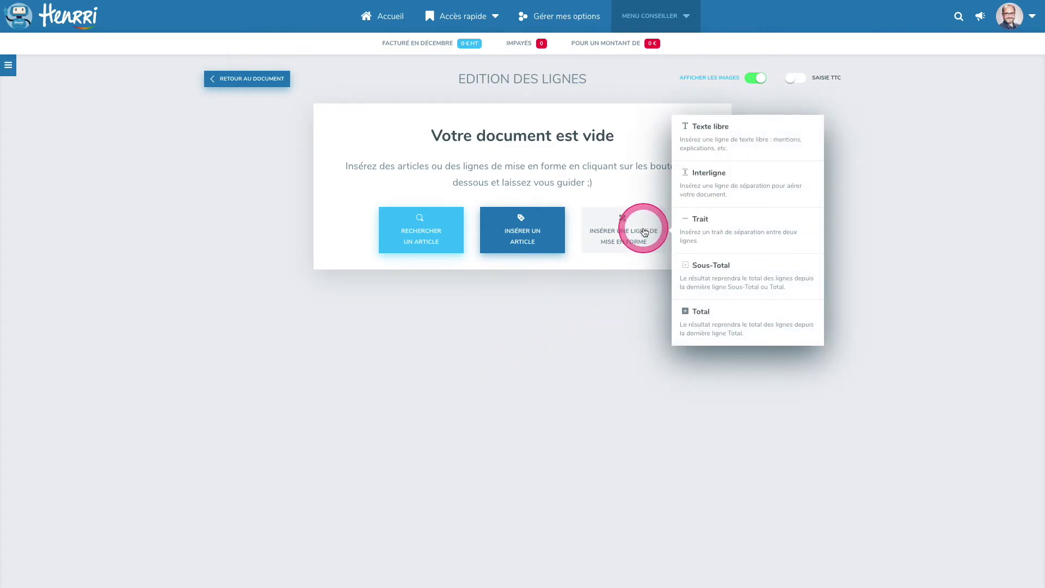
{"action": "left_click", "coordinate": [734, 146]}
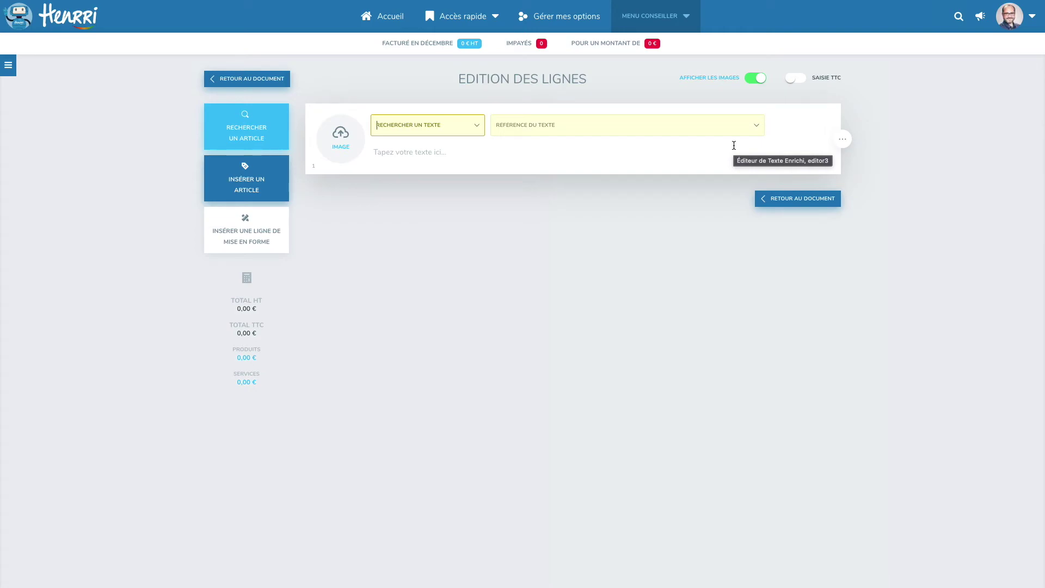
{"action": "type", "text": "Valeu"}
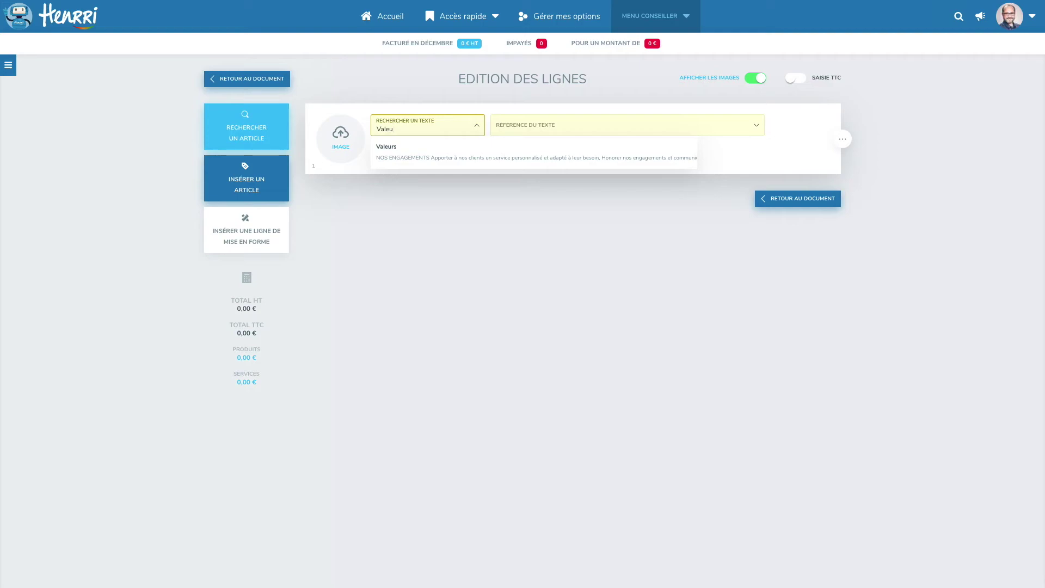
{"action": "left_click", "coordinate": [442, 147]}
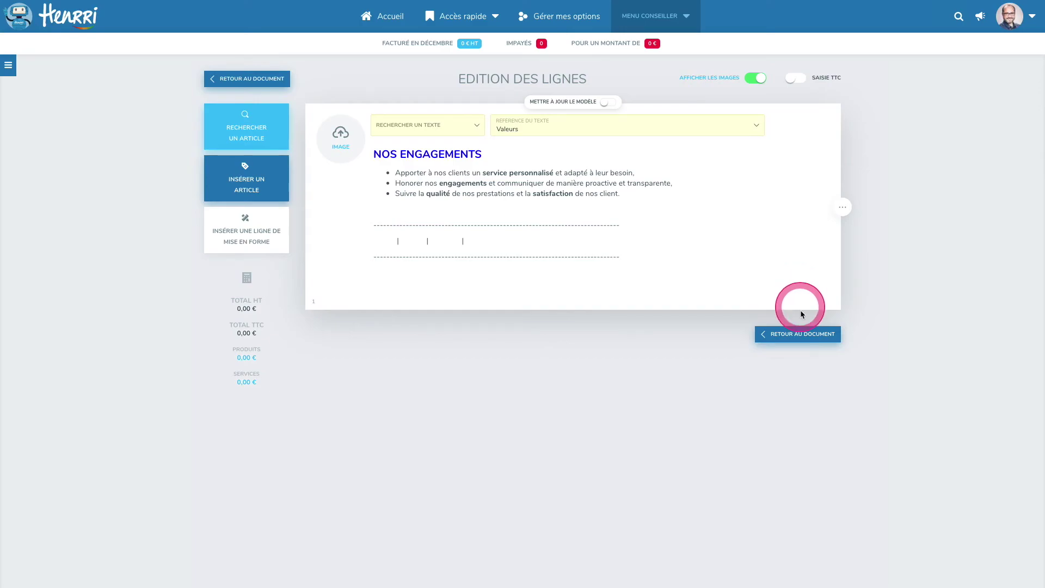
{"action": "left_click", "coordinate": [801, 331]}
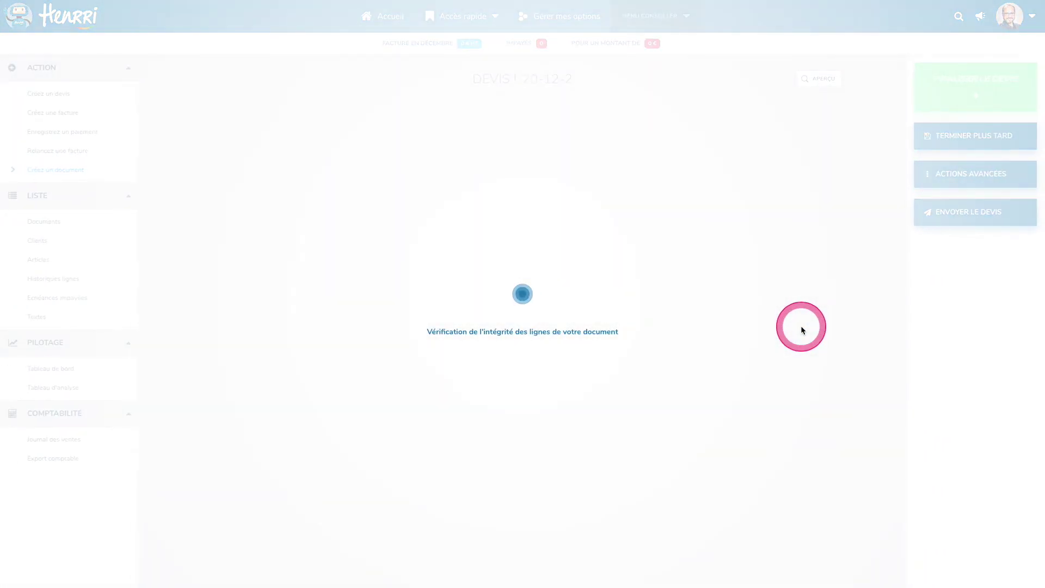
{"action": "scroll", "coordinate": [787, 328], "scroll_direction": "down", "scroll_amount": 3}
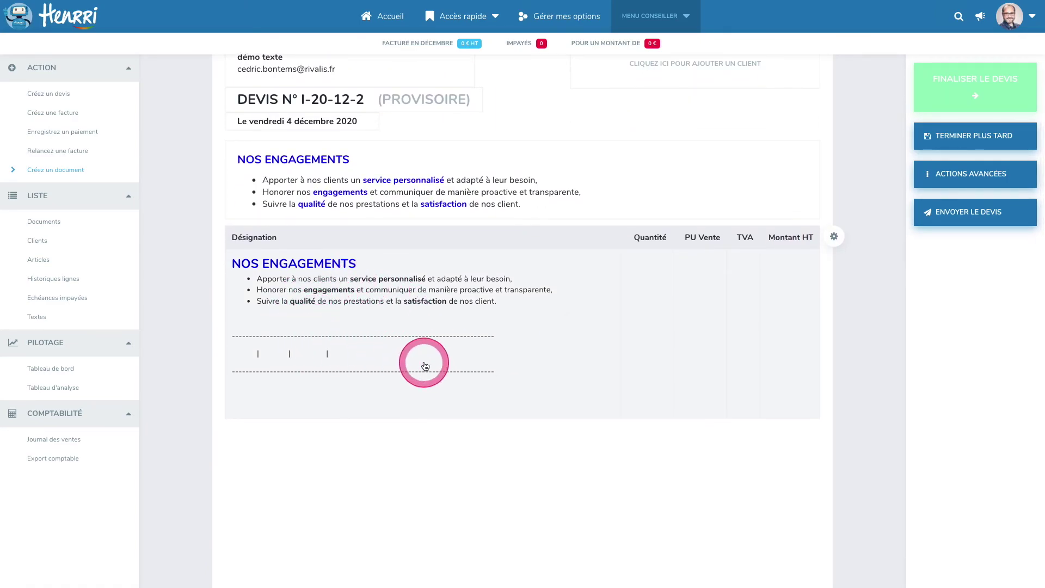
{"action": "scroll", "coordinate": [425, 366], "scroll_direction": "up", "scroll_amount": 3}
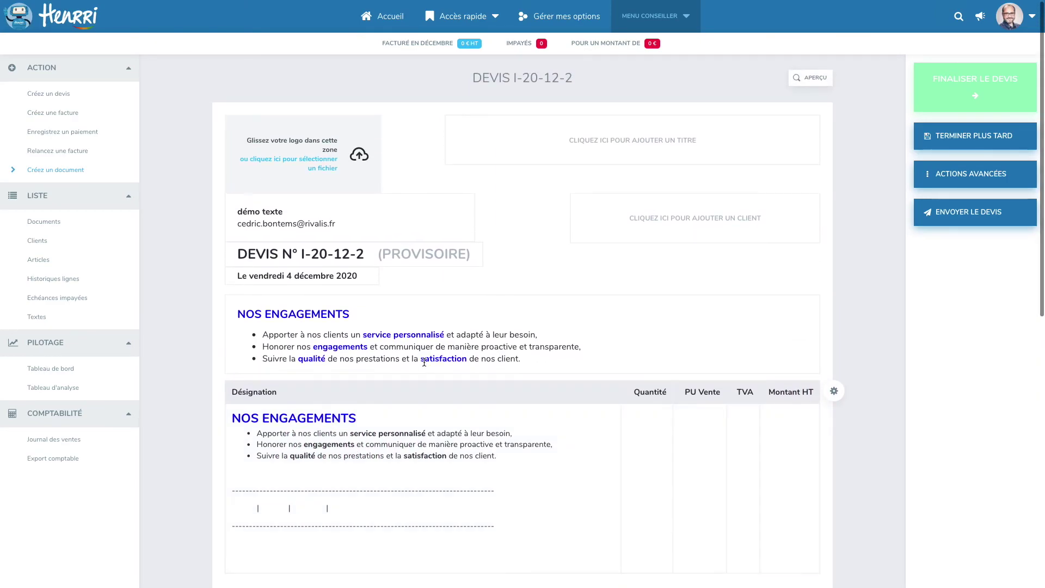